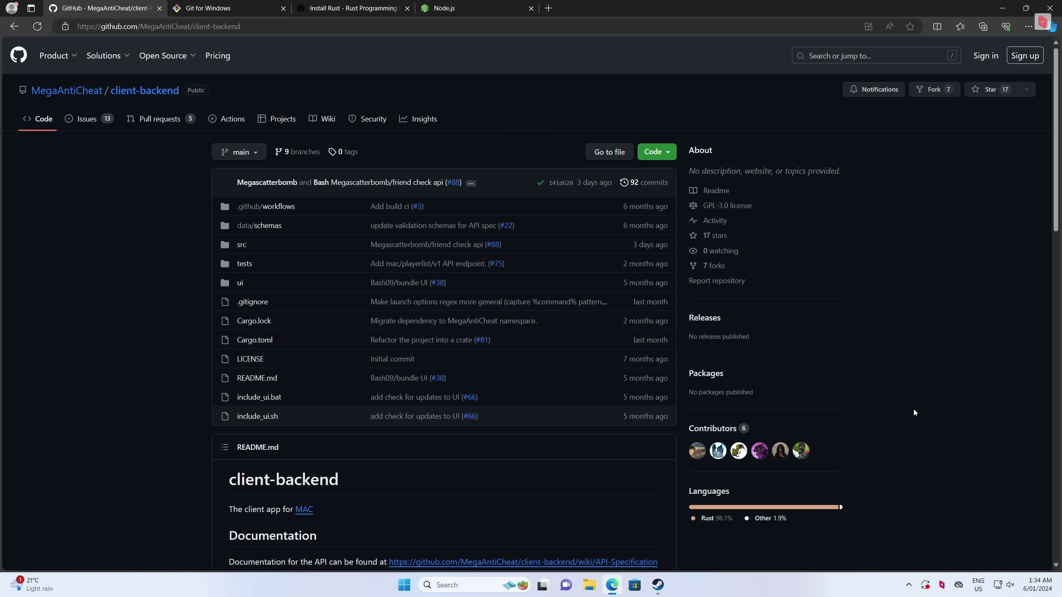
View the Git for Windows, Install Rust and Node.js 20.10.0 LTS download pages in turn
{"action": "scroll", "coordinate": [843, 312], "scroll_direction": "down", "scroll_amount": 10}
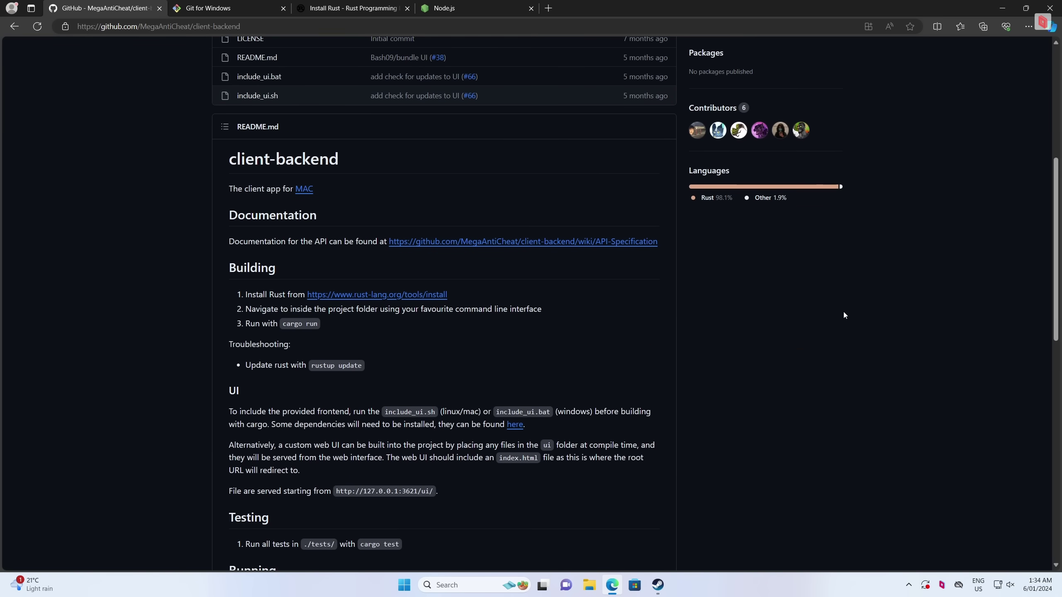
{"action": "scroll", "coordinate": [843, 312], "scroll_direction": "up", "scroll_amount": 7}
{"action": "scroll", "coordinate": [843, 312], "scroll_direction": "up", "scroll_amount": 4}
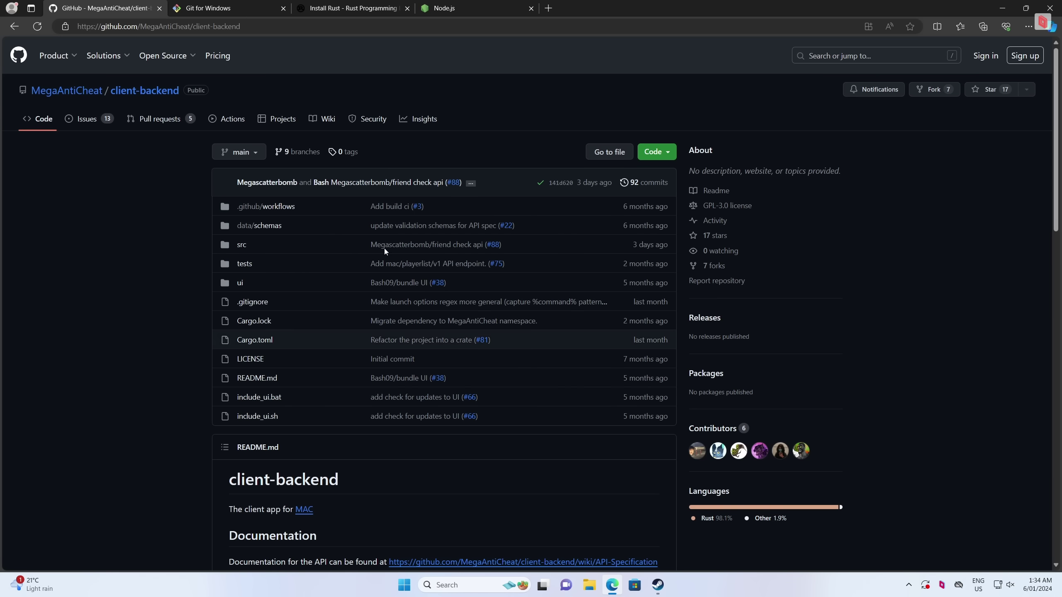
{"action": "left_click", "coordinate": [227, 13]}
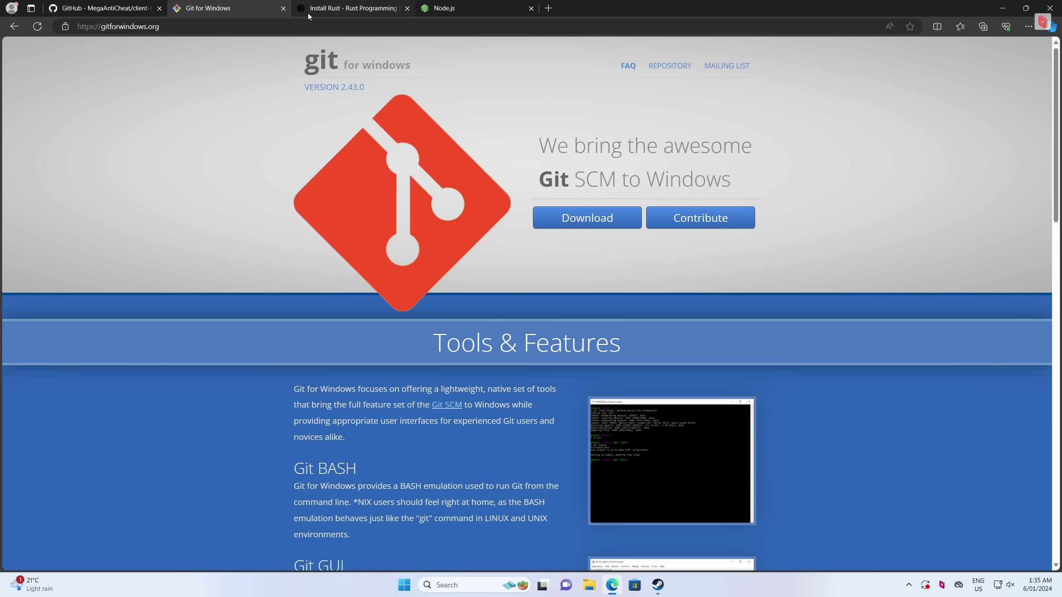
{"action": "left_click", "coordinate": [308, 13]}
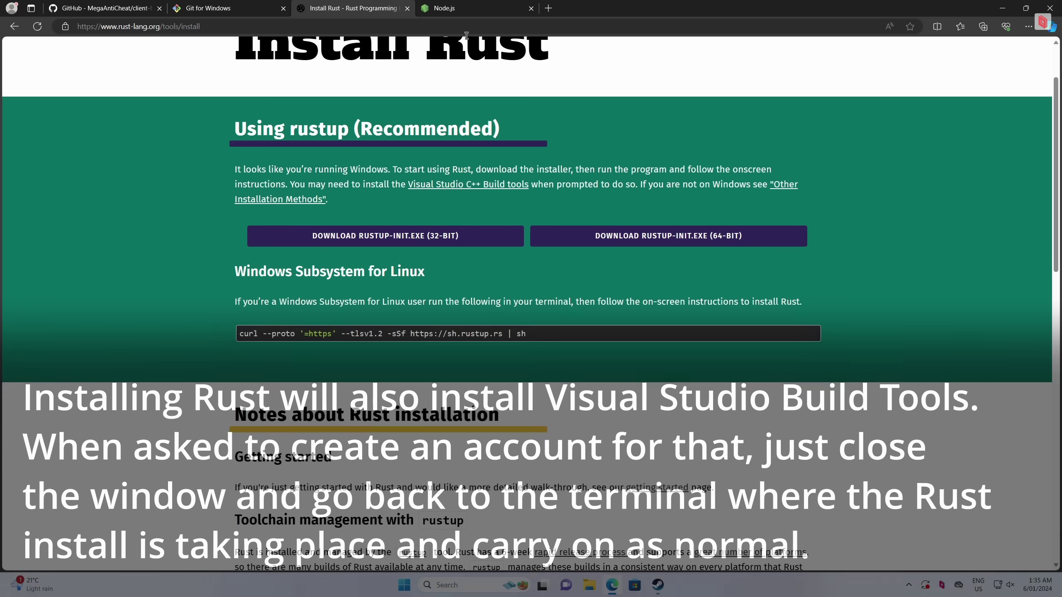
{"action": "left_click", "coordinate": [456, 12]}
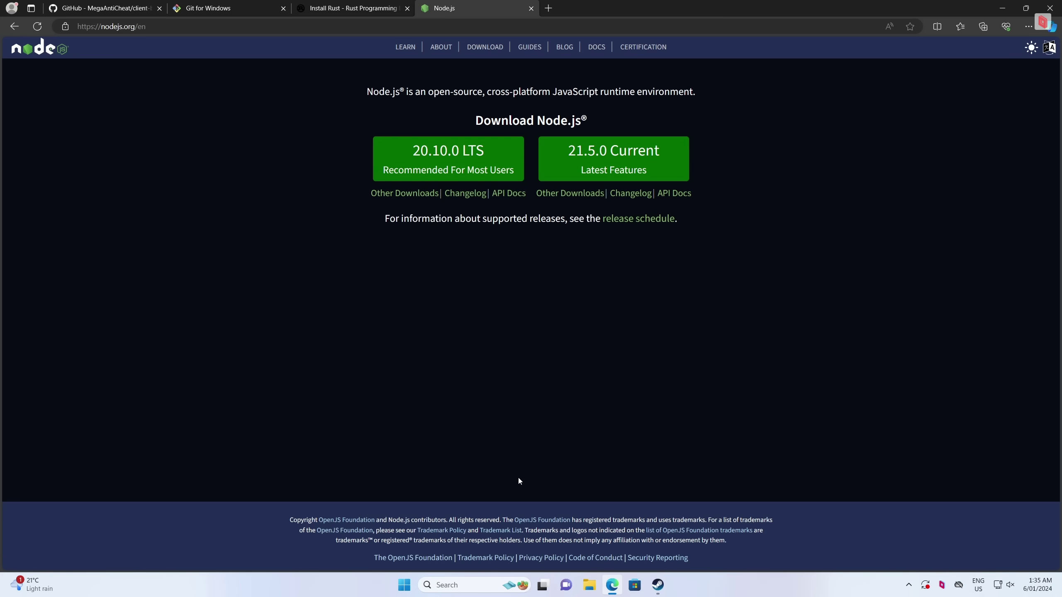
{"action": "right_click", "coordinate": [589, 584]}
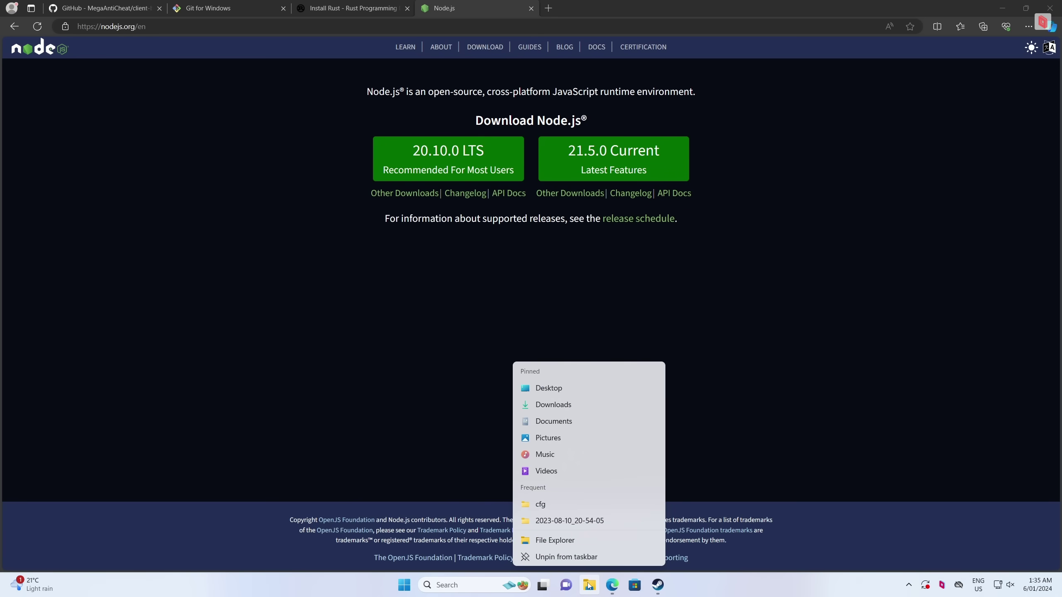
Open File Explorer's Documents folder and launch a PowerShell terminal there via Open in Terminal
{"action": "left_click", "coordinate": [540, 504]}
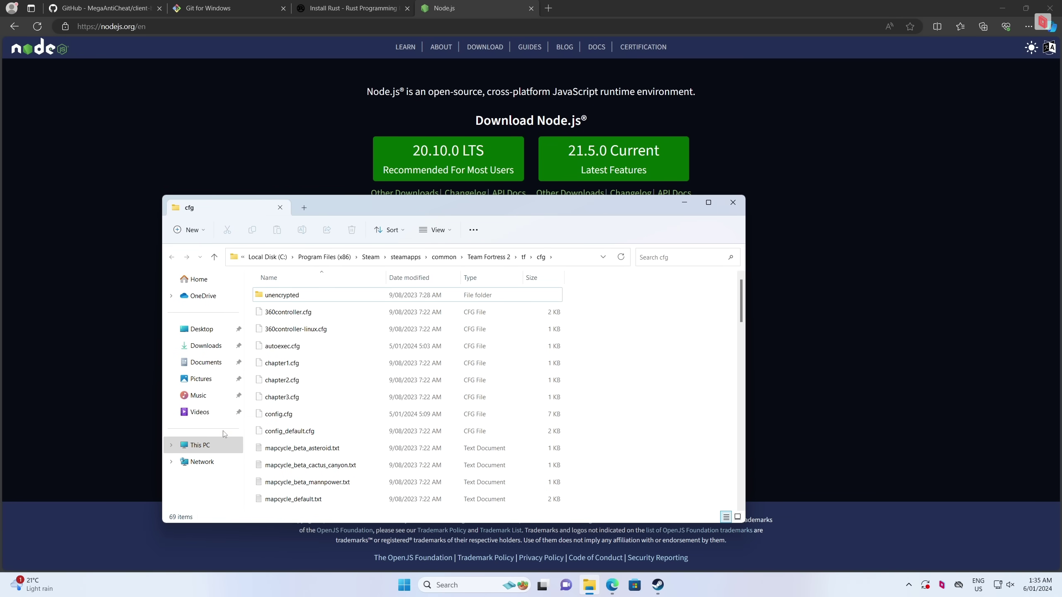
{"action": "left_click", "coordinate": [206, 362]}
{"action": "right_click", "coordinate": [310, 438]}
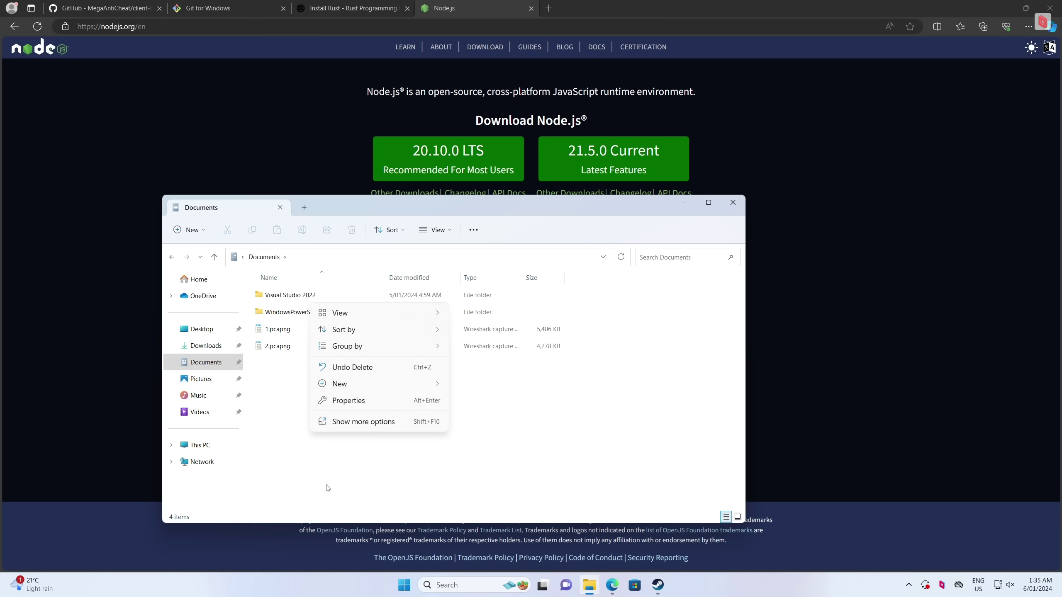
{"action": "left_click", "coordinate": [353, 460]}
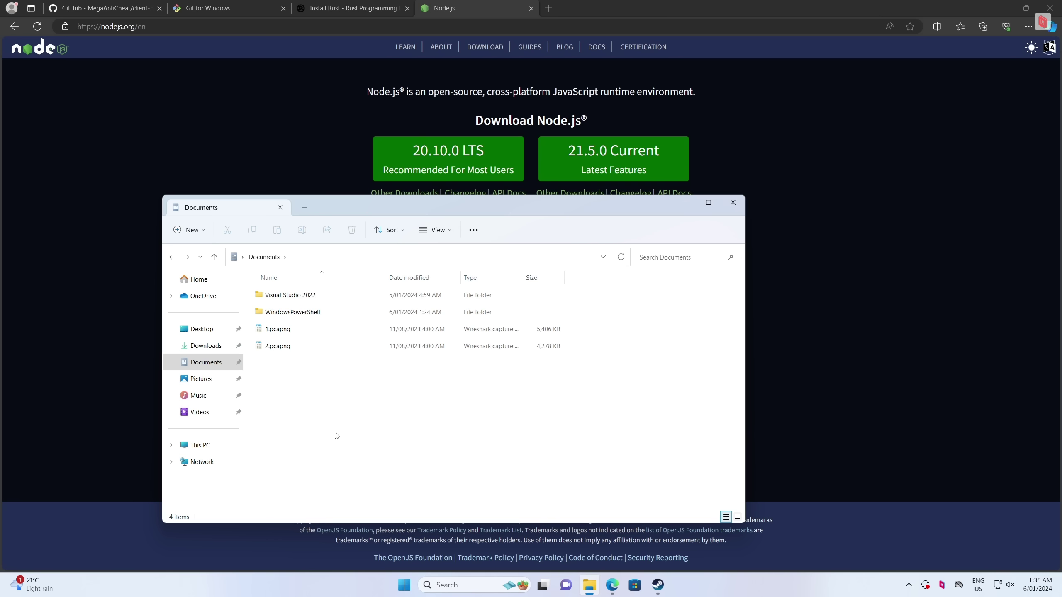
{"action": "right_click", "coordinate": [336, 435], "text": "shift"}
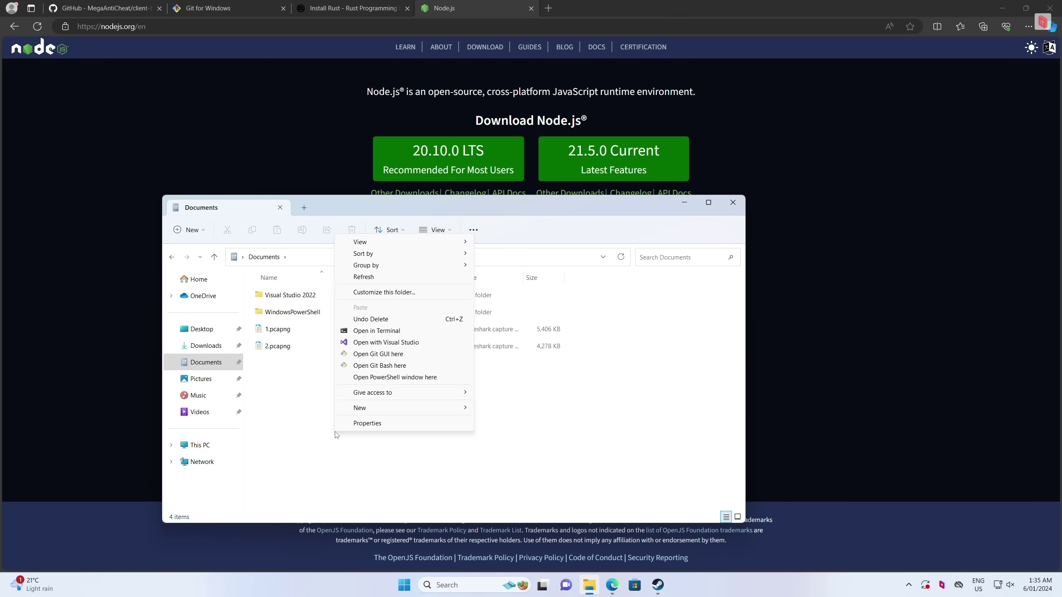
{"action": "left_click", "coordinate": [368, 331]}
{"action": "left_click_drag", "start_coordinate": [399, 127], "coordinate": [540, 106]}
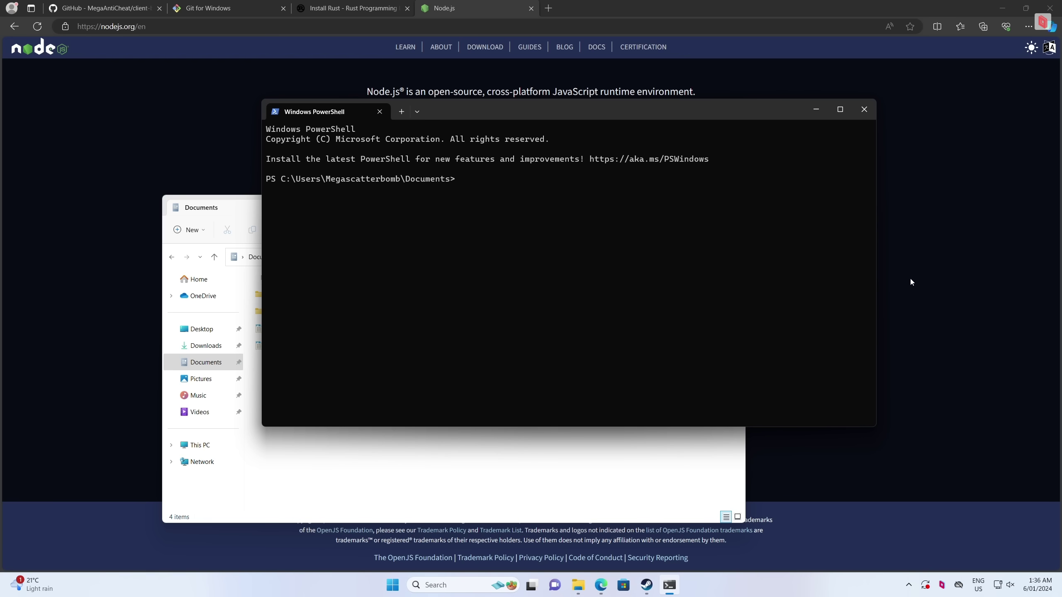
Confirm git is installed and copy the client-backend repository URL from GitHub
{"action": "type", "text": "git"}
{"action": "key", "text": "Return"}
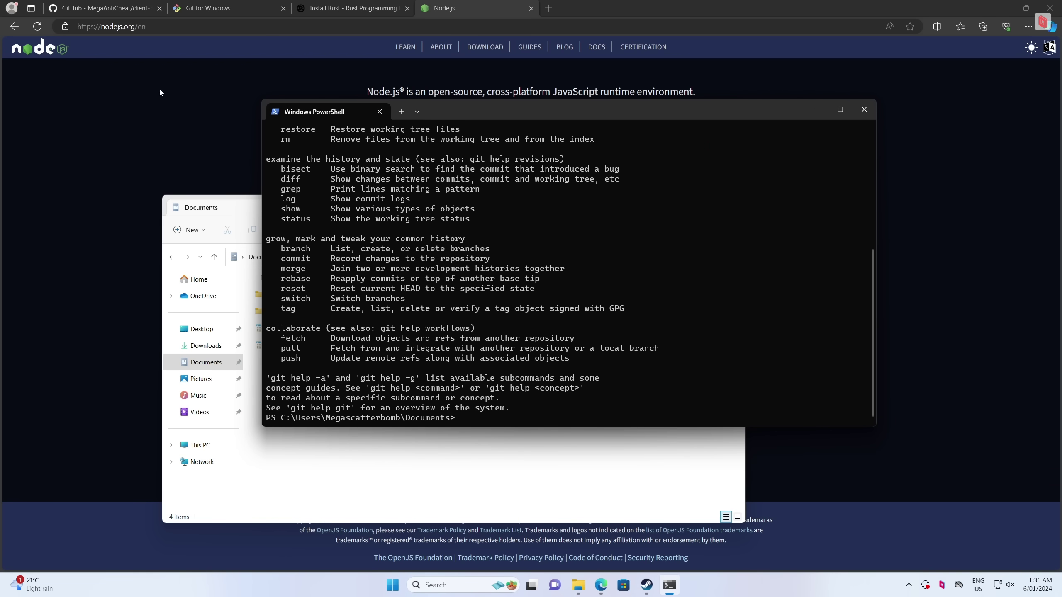
{"action": "left_click", "coordinate": [112, 6]}
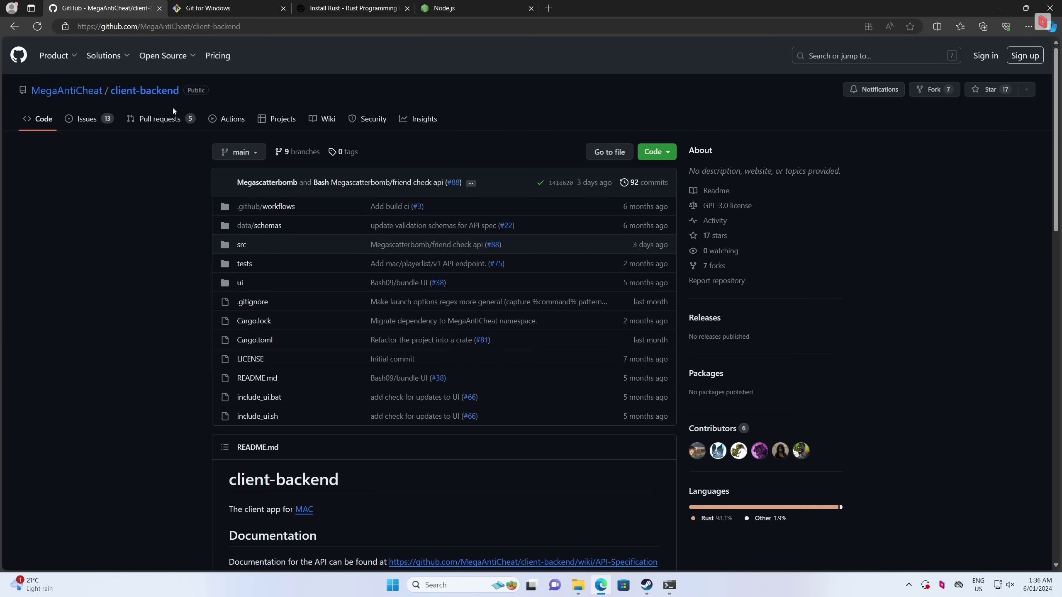
{"action": "left_click", "coordinate": [199, 29]}
{"action": "left_click", "coordinate": [156, 301]}
{"action": "scroll", "coordinate": [451, 269], "scroll_direction": "down", "scroll_amount": 1}
{"action": "scroll", "coordinate": [450, 268], "scroll_direction": "down", "scroll_amount": 8}
{"action": "scroll", "coordinate": [439, 297], "scroll_direction": "up", "scroll_amount": 9}
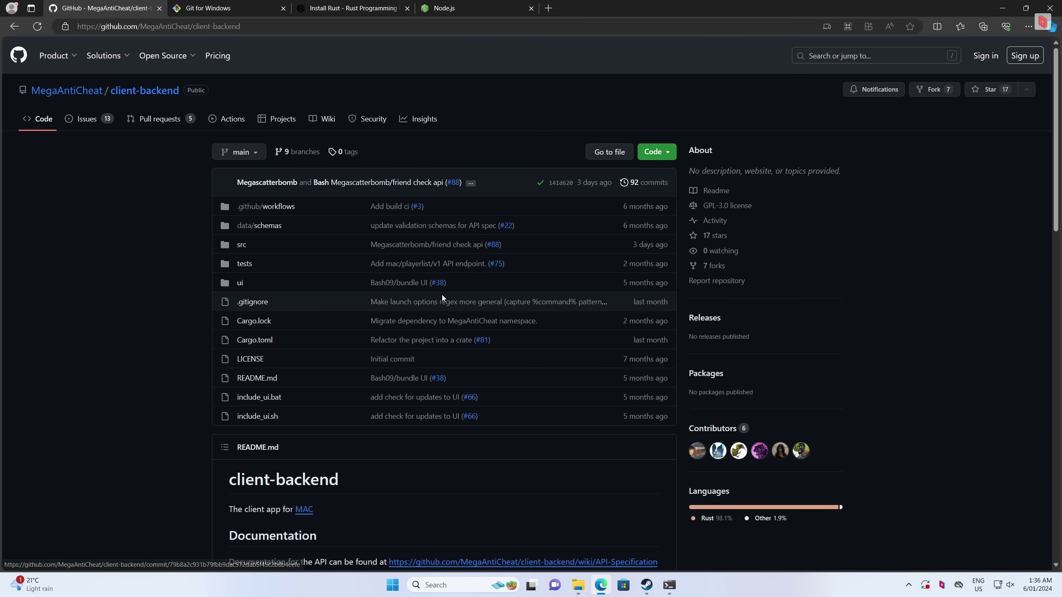
{"action": "left_click", "coordinate": [139, 31]}
{"action": "key", "text": "ctrl+c"}
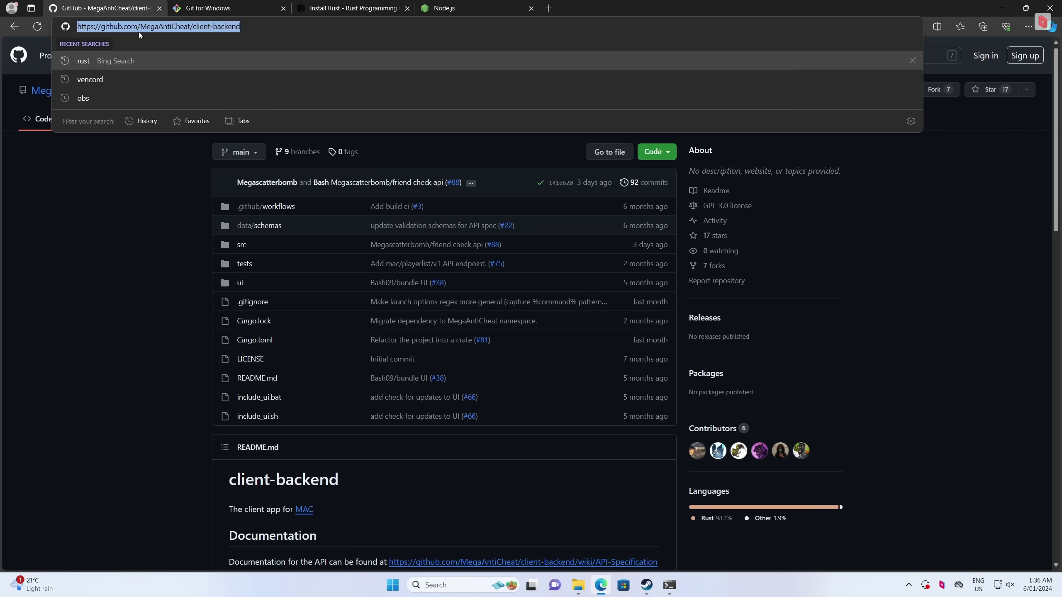
Run git clone with the copied URL and check the client-backend folder in Explorer
{"action": "left_click", "coordinate": [669, 585]}
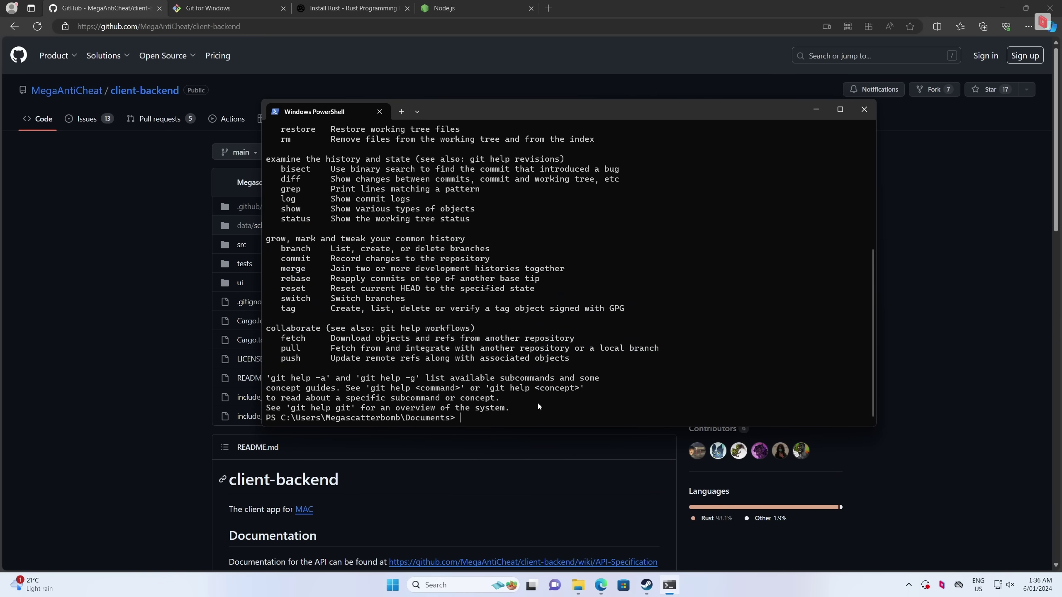
{"action": "type", "text": "git clone"}
{"action": "key", "text": "ctrl+v"}
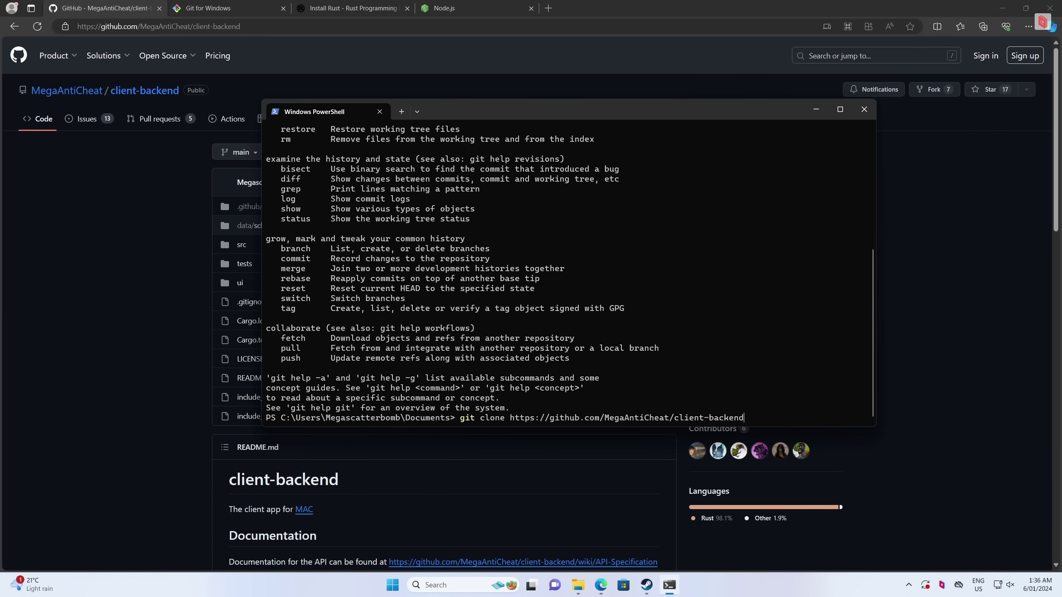
{"action": "key", "text": "Return"}
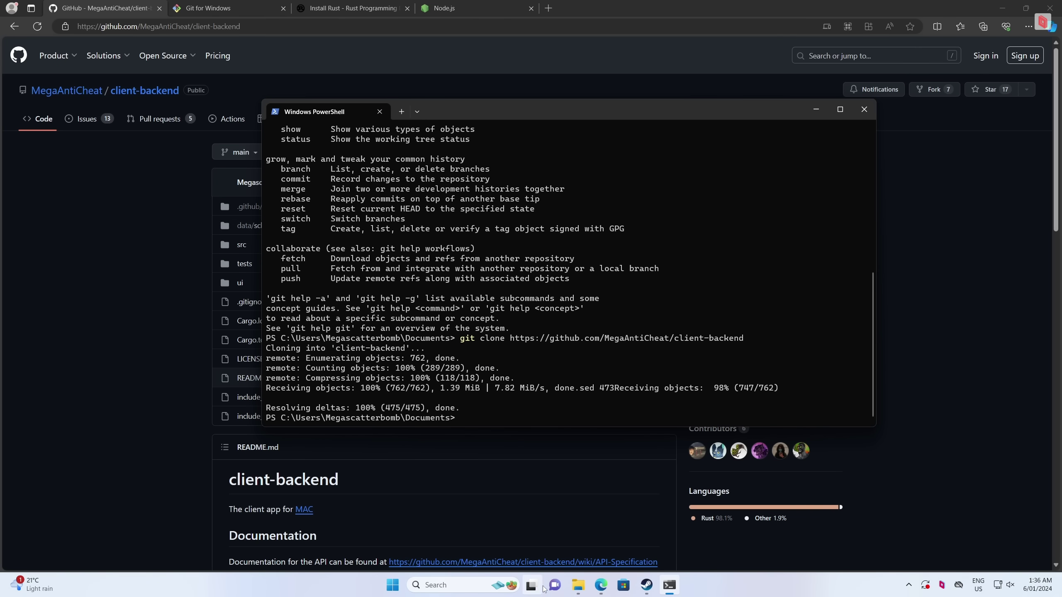
{"action": "left_click", "coordinate": [576, 585]}
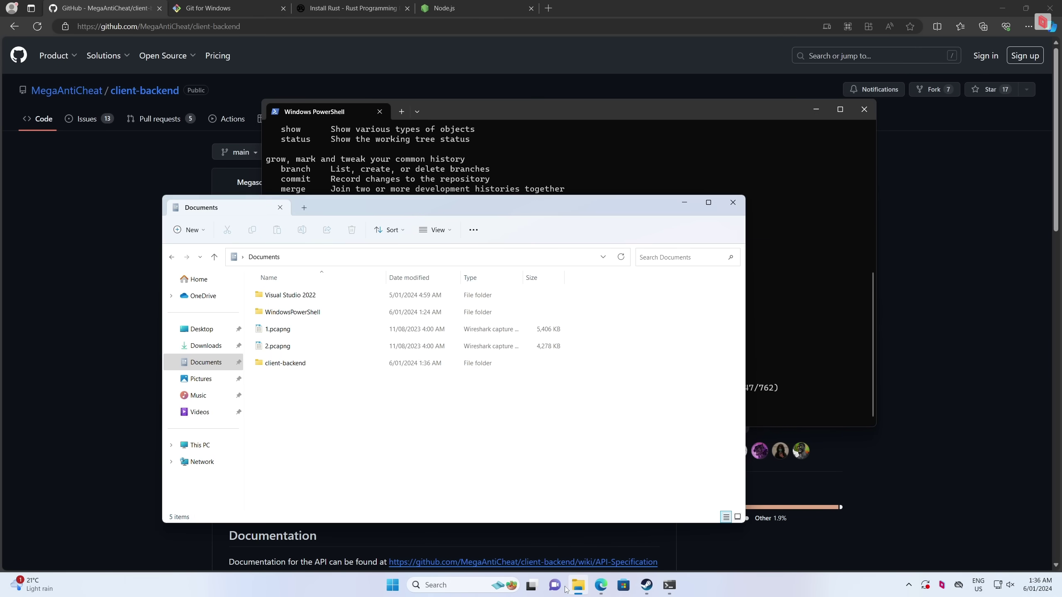
{"action": "double_click", "coordinate": [304, 368]}
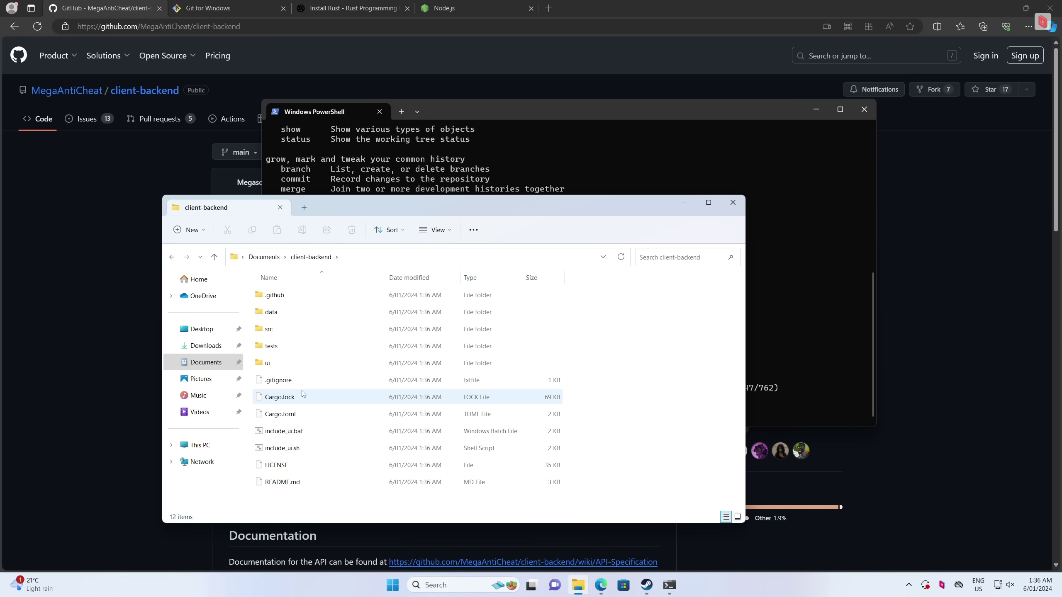
Enter client-backend with cd and list its files with ls
{"action": "left_click", "coordinate": [481, 107]}
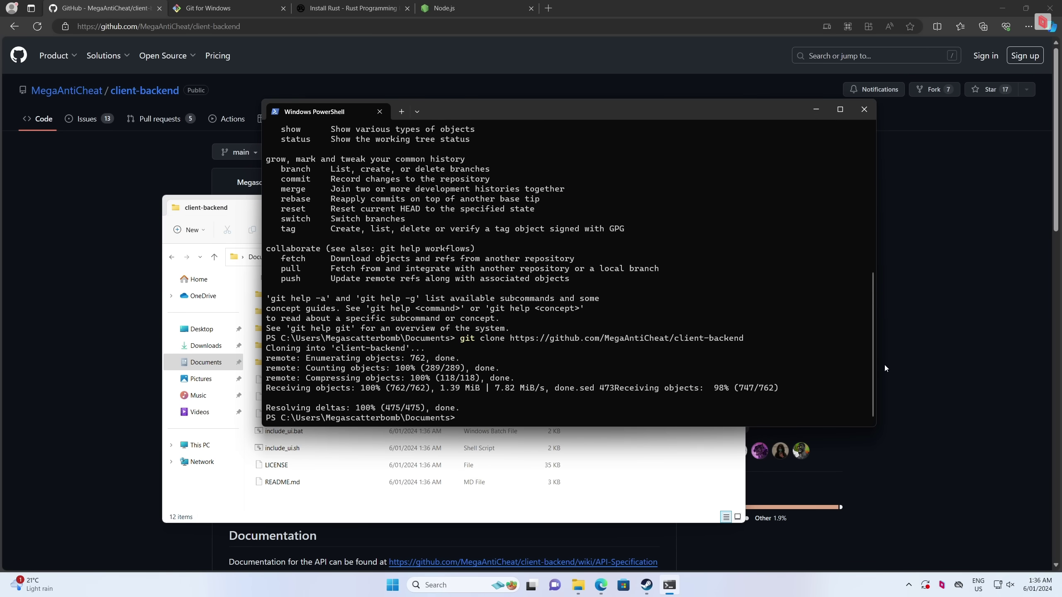
{"action": "type", "text": "cd client-backend"}
{"action": "key", "text": "Return"}
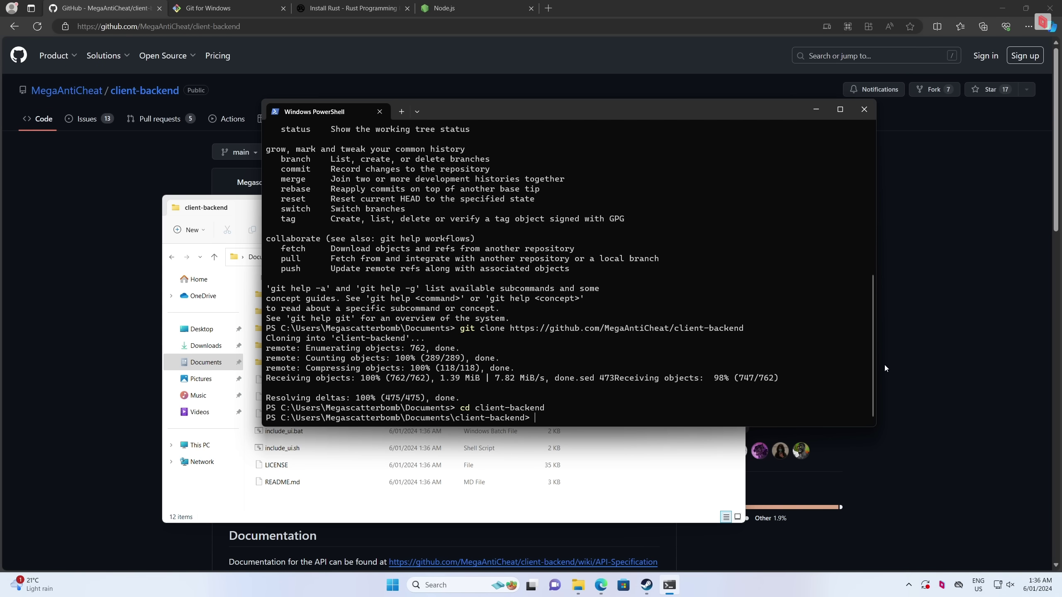
{"action": "type", "text": "ls"}
{"action": "key", "text": "Return"}
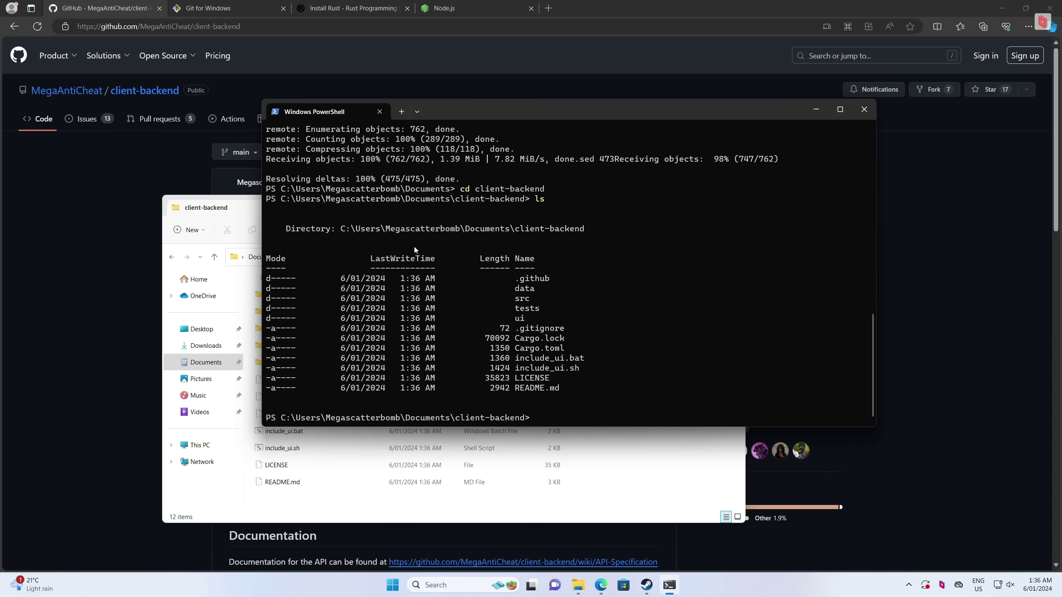
{"action": "left_click", "coordinate": [481, 479]}
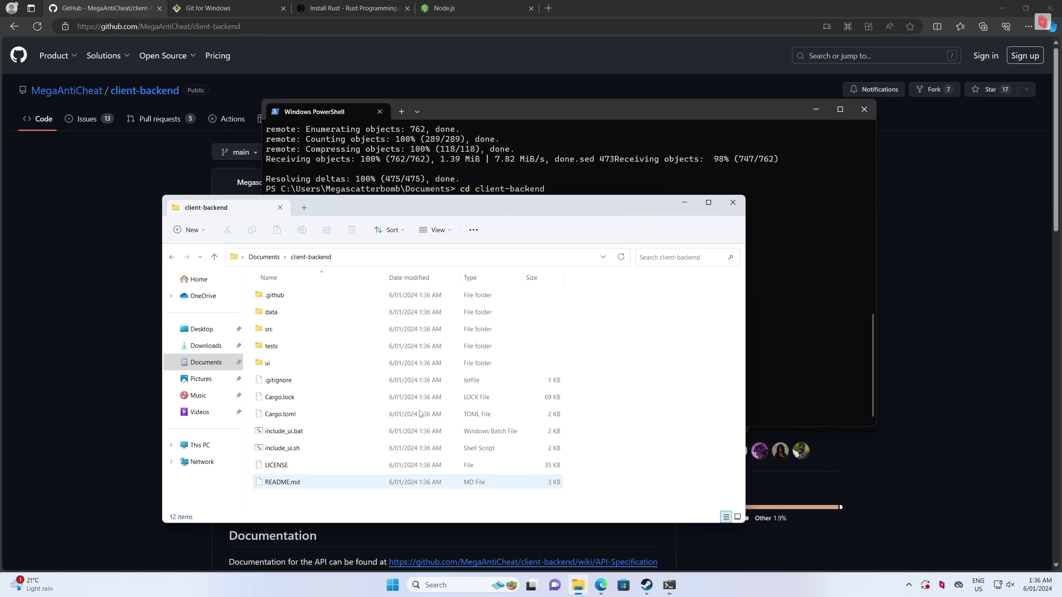
{"action": "left_click", "coordinate": [858, 255]}
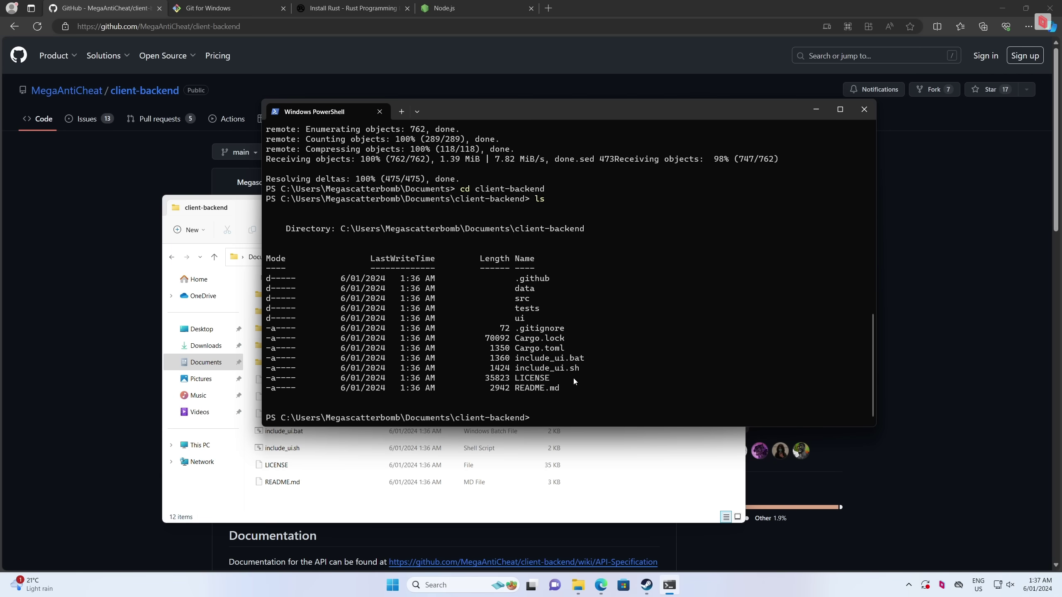
Run ./include_ui.bat to clone the UI repository and build the UI
{"action": "type", "text": "./include_ui.bat"}
{"action": "key", "text": "Return"}
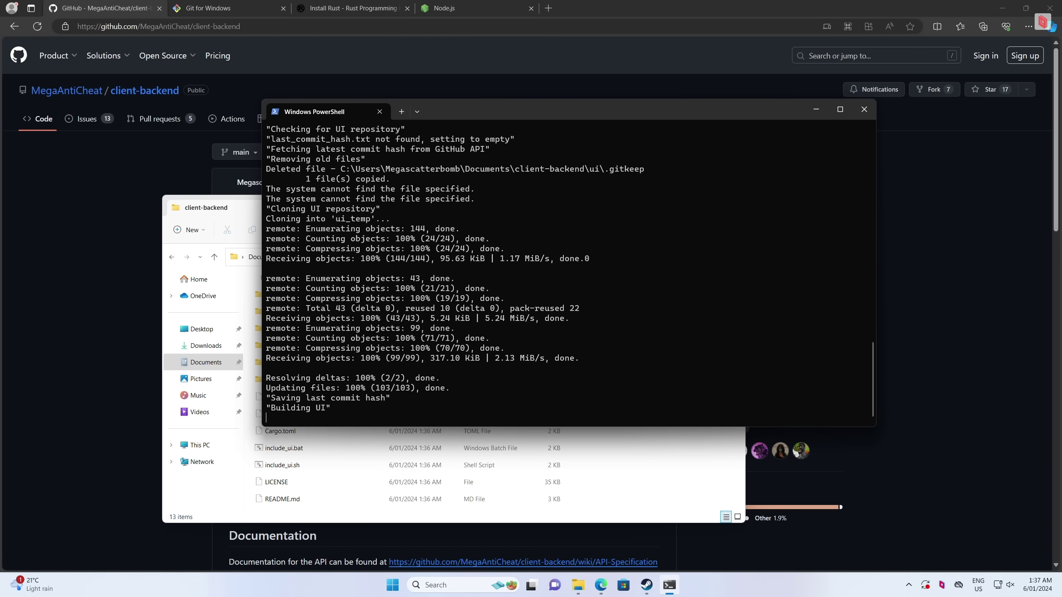
{"action": "middle_click", "coordinate": [79, 95]}
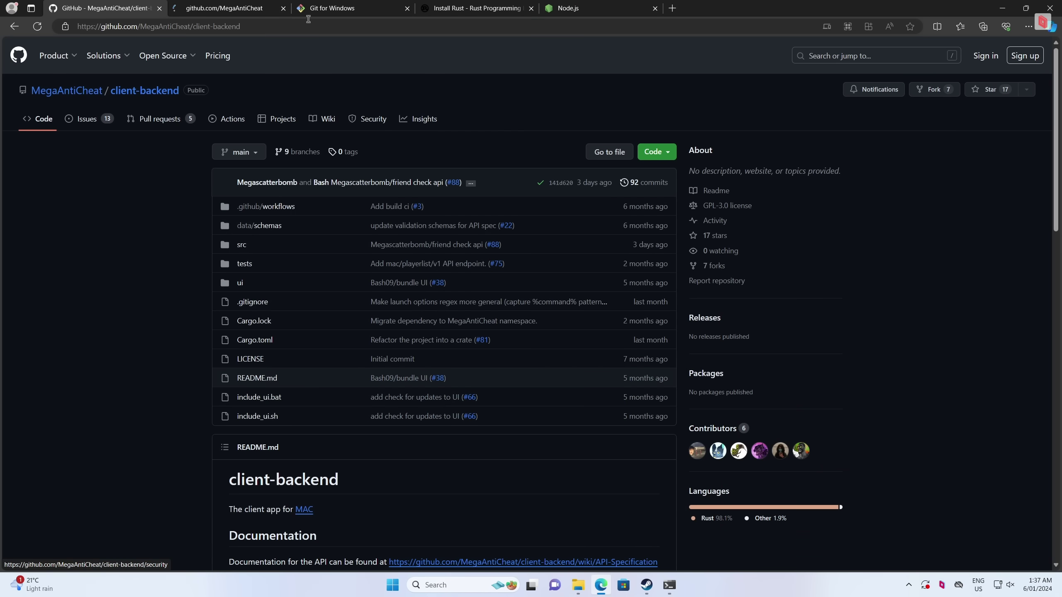
Browse the MegaAntiCheat-UI repository README from the MegaAntiCheat organization page, then return to PowerShell
{"action": "left_click", "coordinate": [237, 10]}
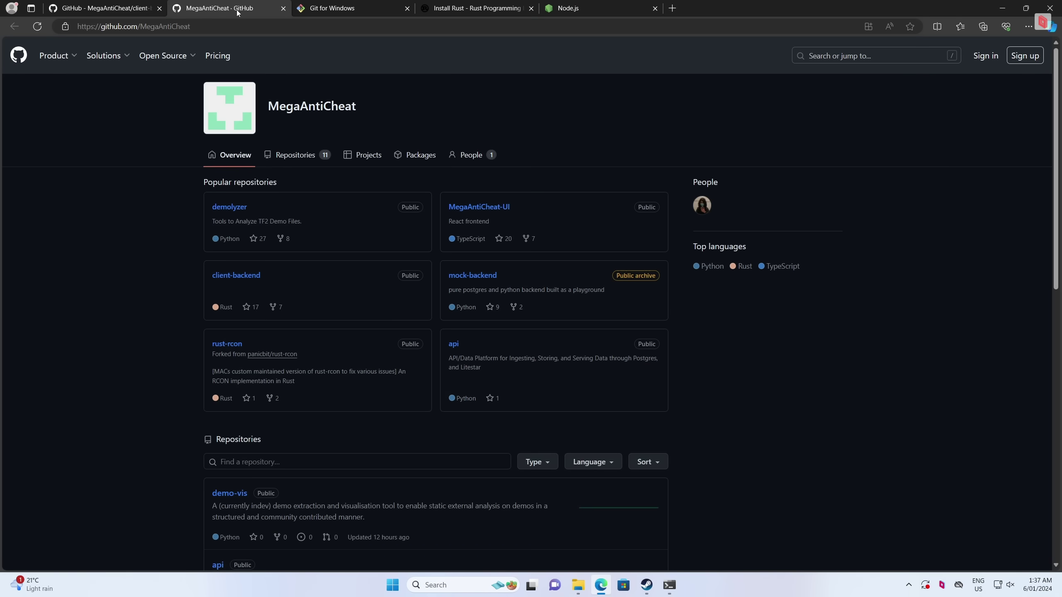
{"action": "left_click", "coordinate": [493, 209]}
{"action": "scroll", "coordinate": [317, 215], "scroll_direction": "down", "scroll_amount": 12}
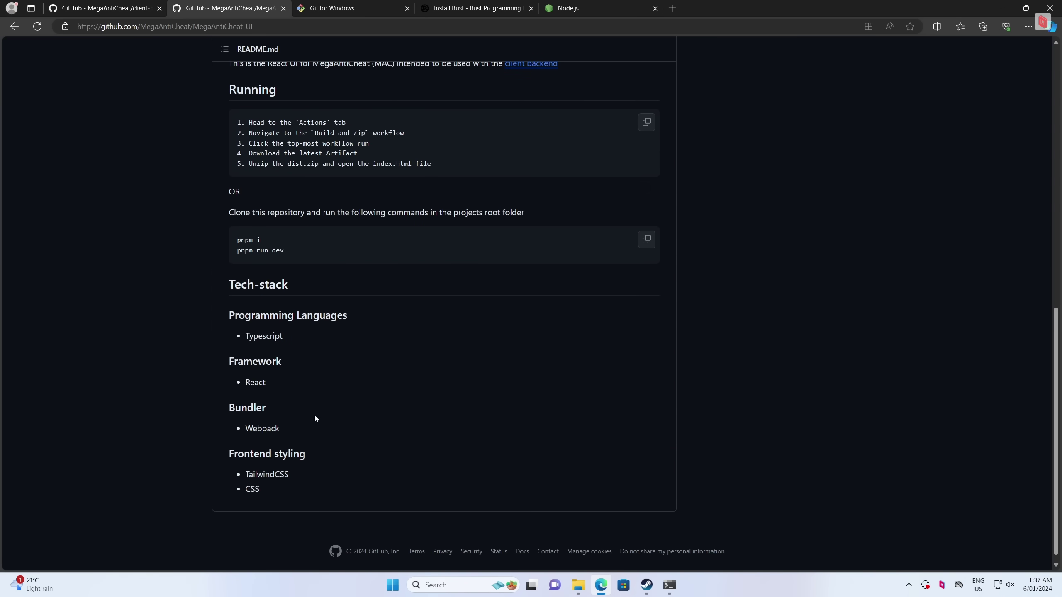
{"action": "scroll", "coordinate": [360, 270], "scroll_direction": "up", "scroll_amount": 2}
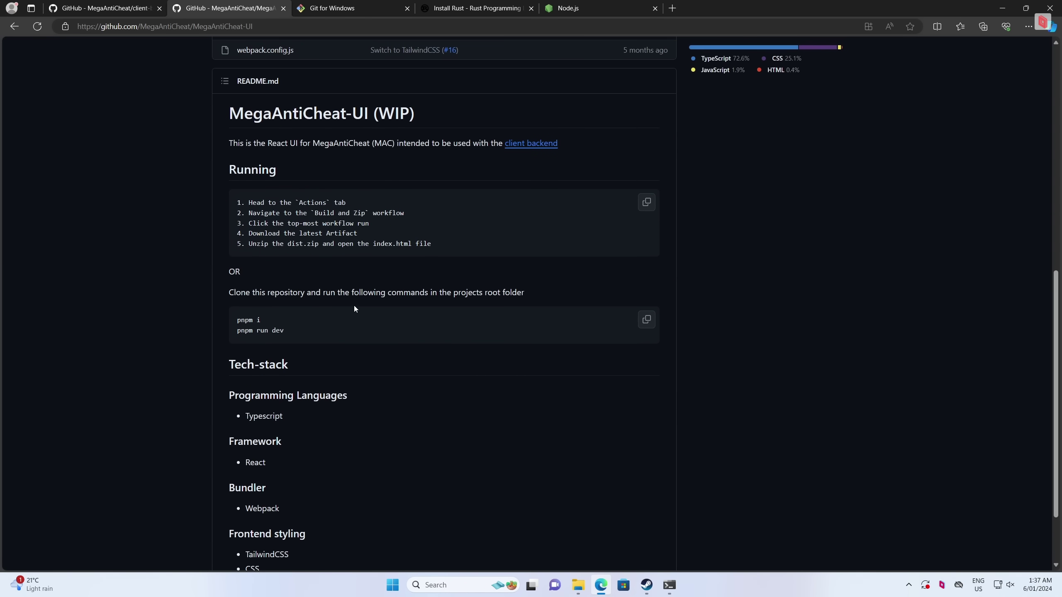
{"action": "left_click", "coordinate": [669, 585]}
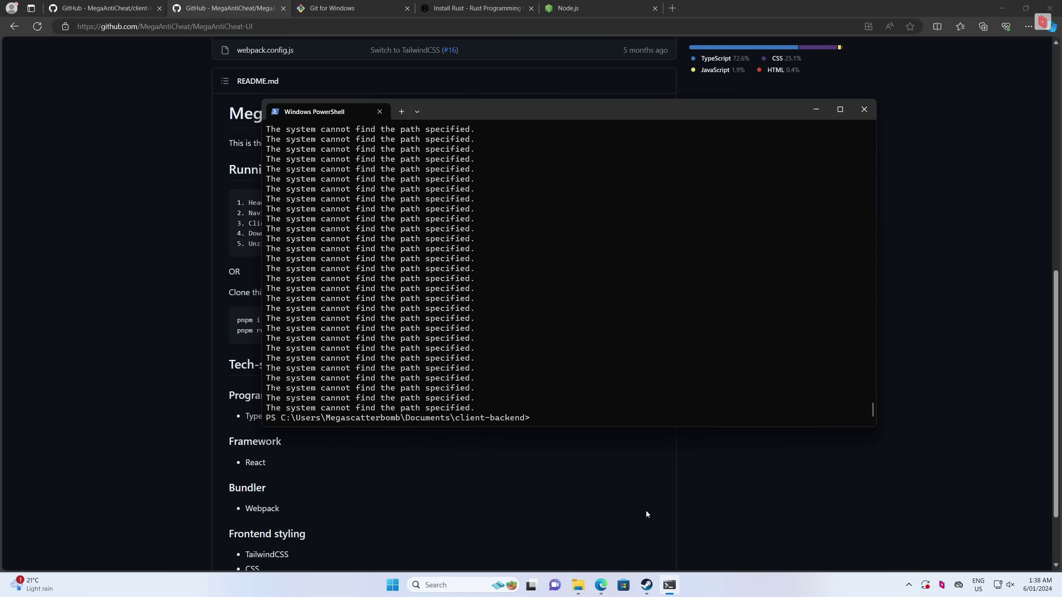
Open Team Fortress 2's Properties in Steam
{"action": "mouse_move", "coordinate": [647, 590]}
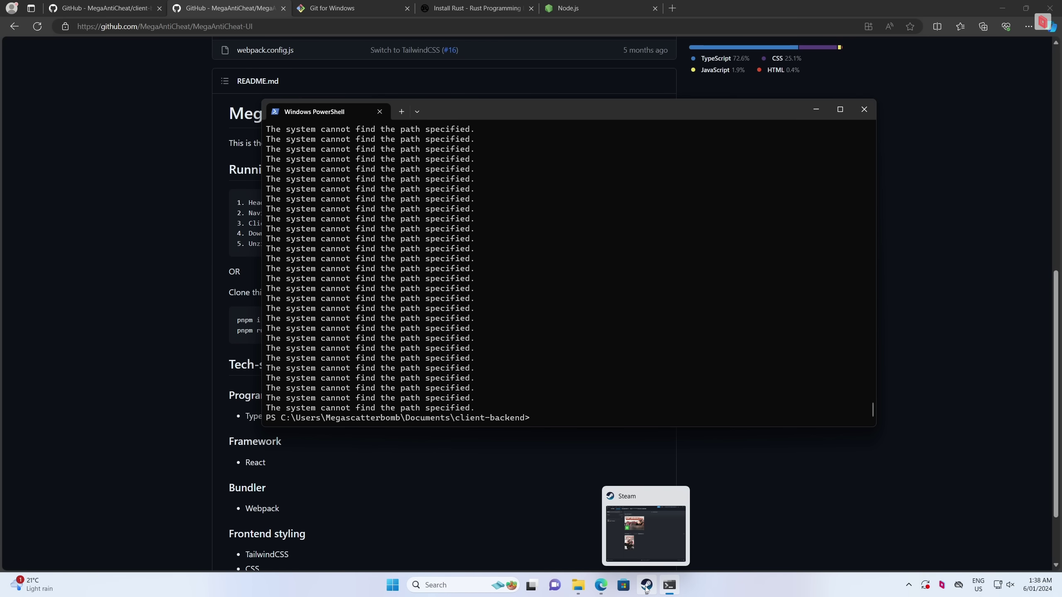
{"action": "left_click", "coordinate": [646, 589]}
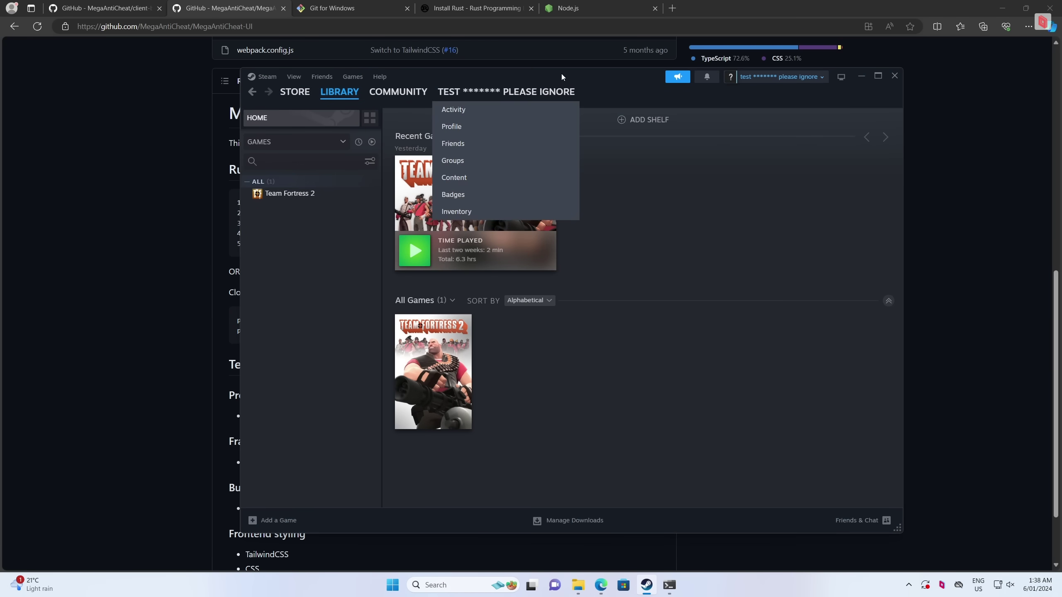
{"action": "mouse_move", "coordinate": [413, 124]}
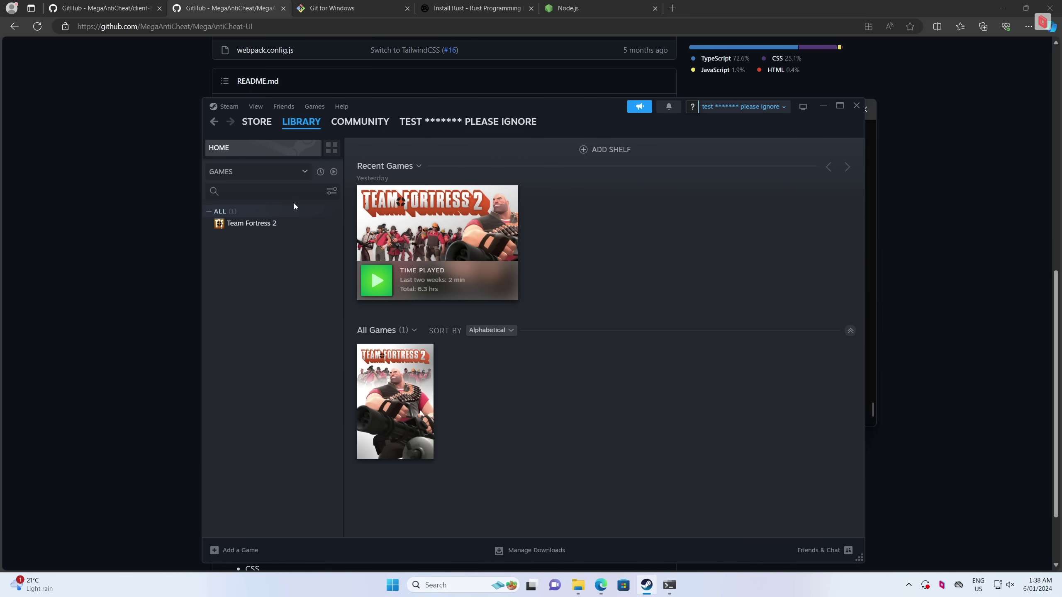
{"action": "left_click", "coordinate": [287, 226]}
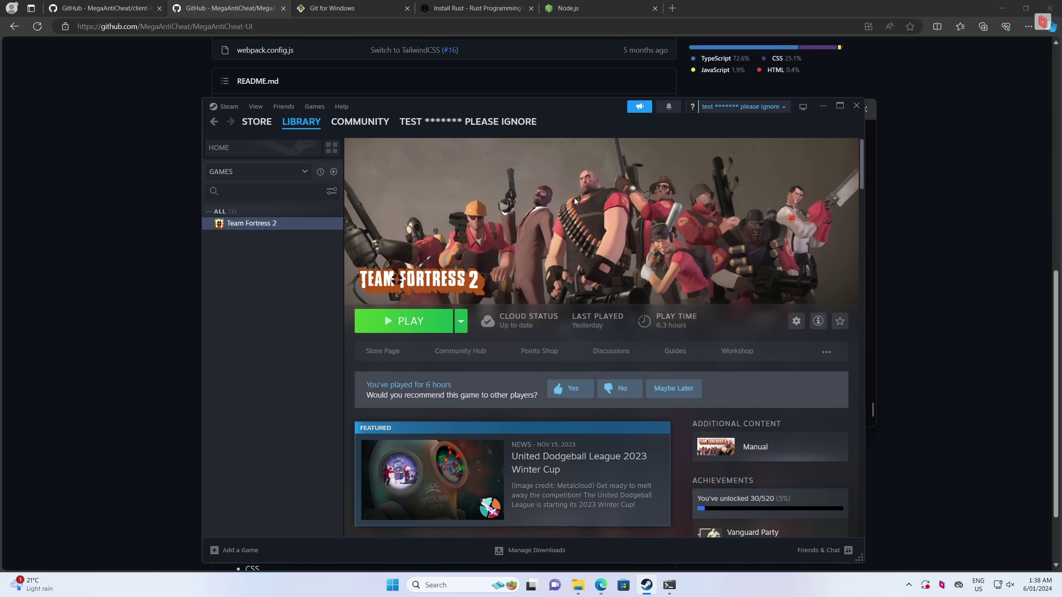
{"action": "right_click", "coordinate": [265, 227]}
{"action": "left_click", "coordinate": [288, 302]}
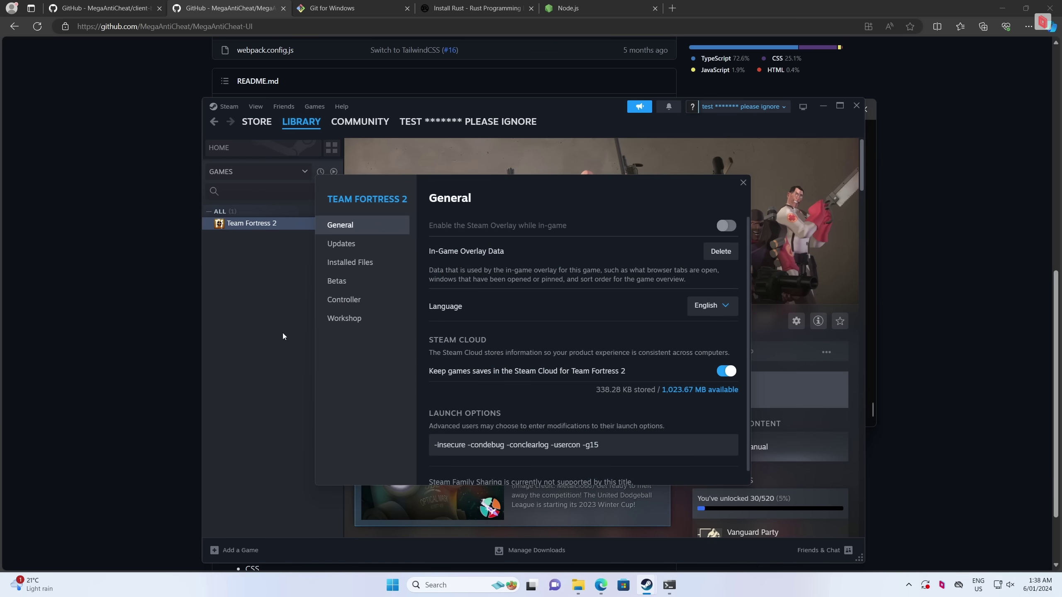
{"action": "scroll", "coordinate": [466, 460], "scroll_direction": "down", "scroll_amount": 1}
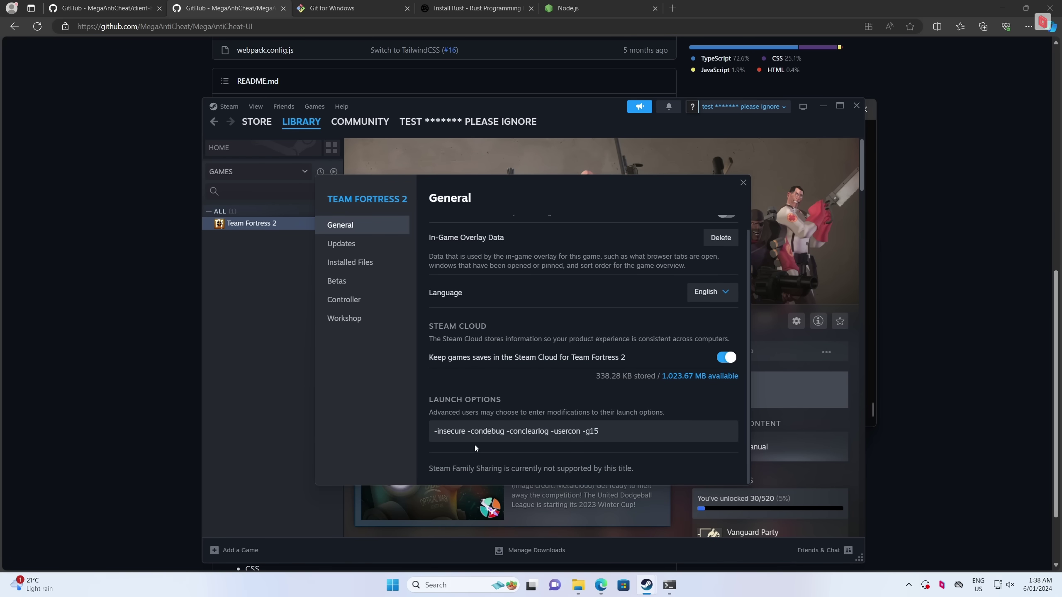
Review launch options -insecure -condebug -conclearlog -usercon -g15, then browse TF2's installed files folder
{"action": "left_click_drag", "start_coordinate": [469, 430], "coordinate": [610, 435]}
{"action": "left_click", "coordinate": [463, 431]}
{"action": "double_click", "coordinate": [463, 431]}
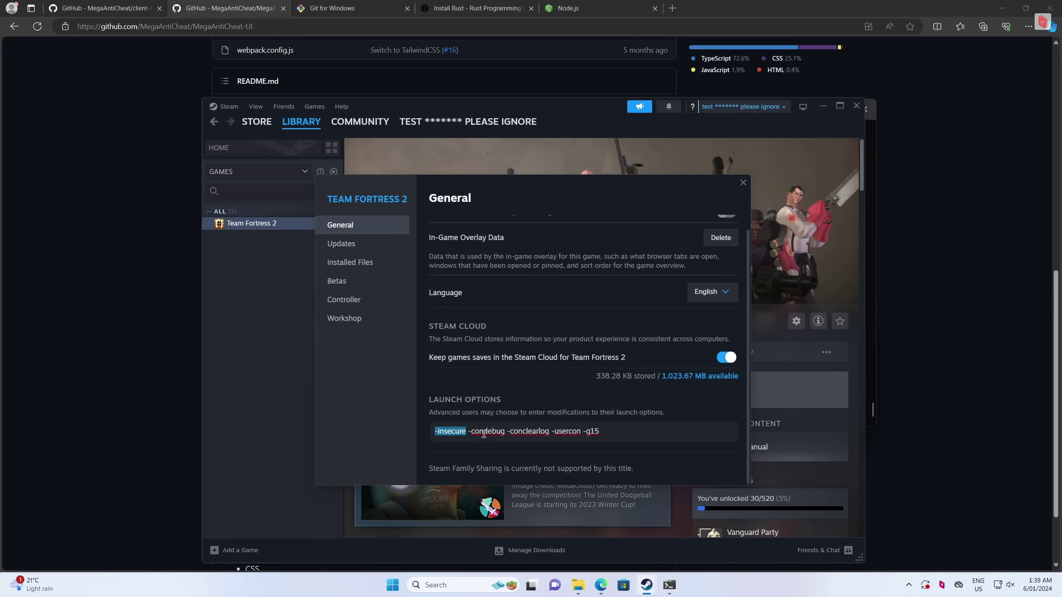
{"action": "left_click_drag", "start_coordinate": [468, 431], "coordinate": [620, 434]}
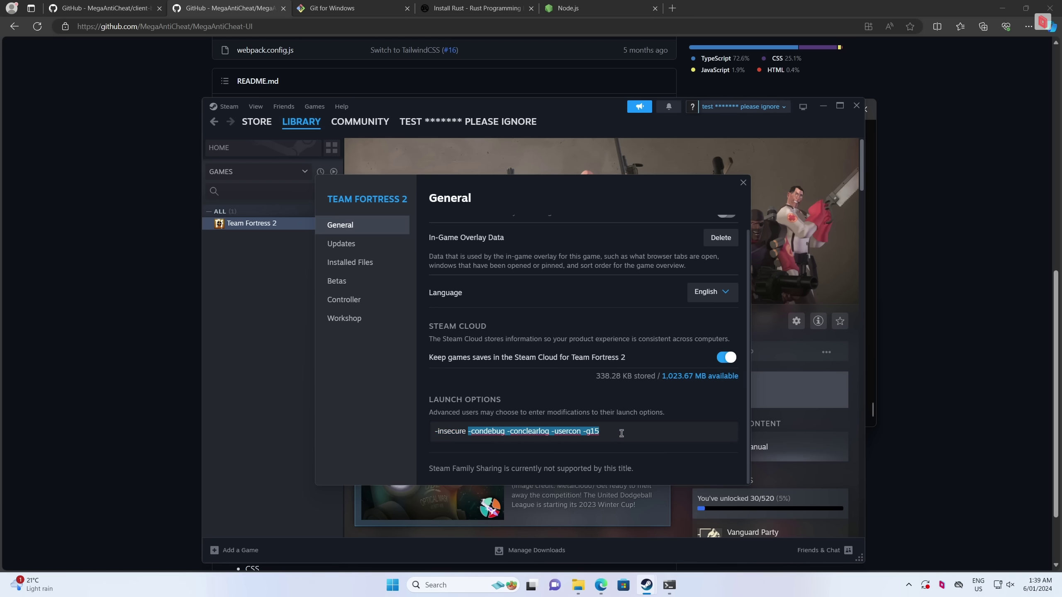
{"action": "left_click", "coordinate": [467, 431]}
{"action": "left_click_drag", "start_coordinate": [467, 432], "coordinate": [608, 432]}
{"action": "left_click", "coordinate": [609, 432]}
{"action": "key", "text": "shift+Left"}
{"action": "key", "text": "shift+Left"}
{"action": "key", "text": "shift+Left"}
{"action": "key", "text": "shift+Left"}
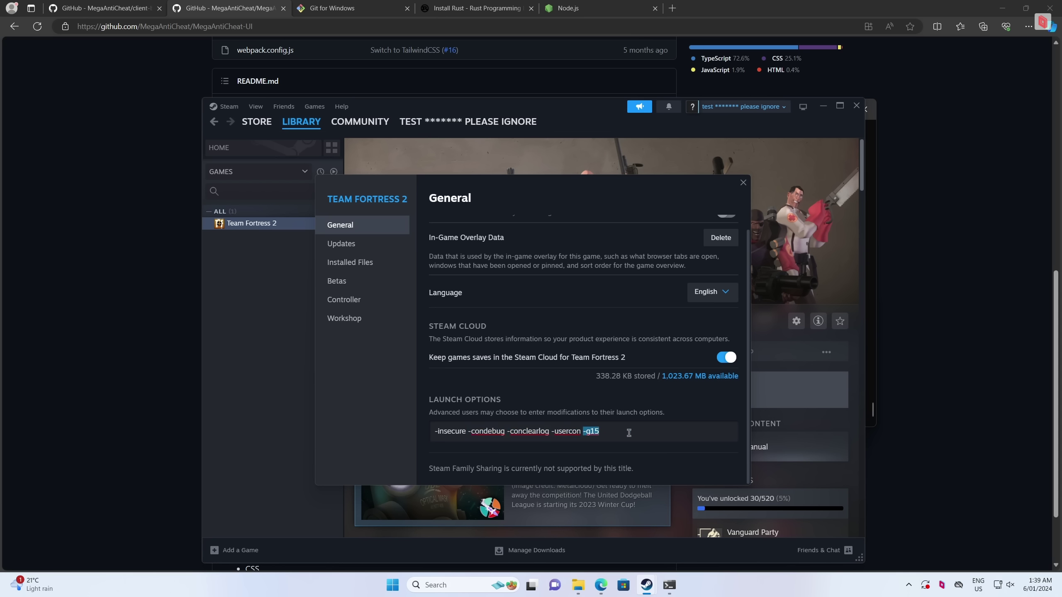
{"action": "left_click", "coordinate": [628, 433]}
{"action": "key", "text": "ctrl+shift+Left"}
{"action": "key", "text": "ctrl+shift+Left"}
{"action": "key", "text": "ctrl+shift+Left"}
{"action": "key", "text": "ctrl+shift+Left"}
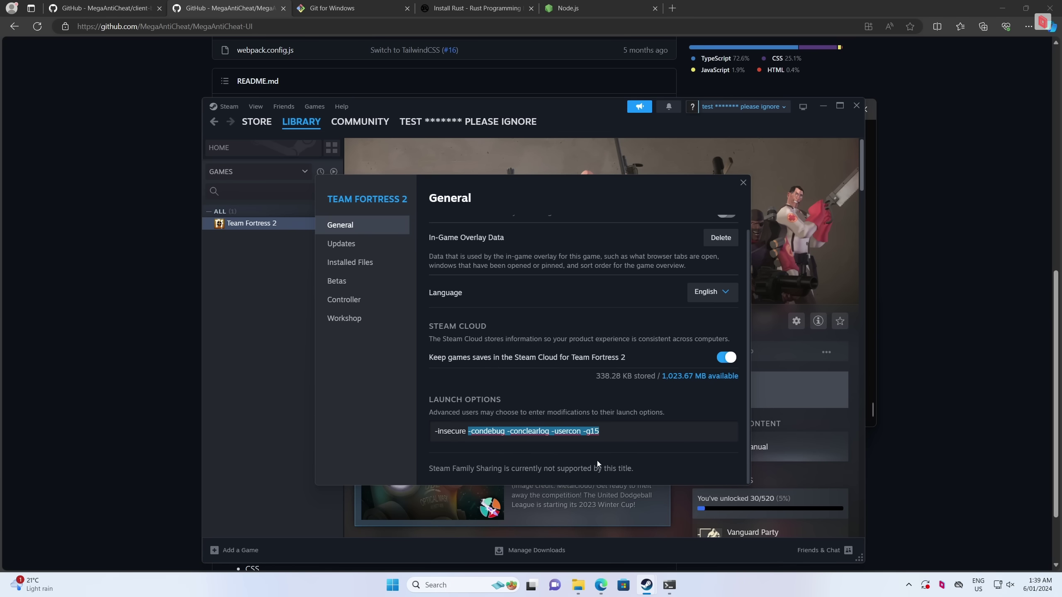
{"action": "left_click", "coordinate": [371, 265]}
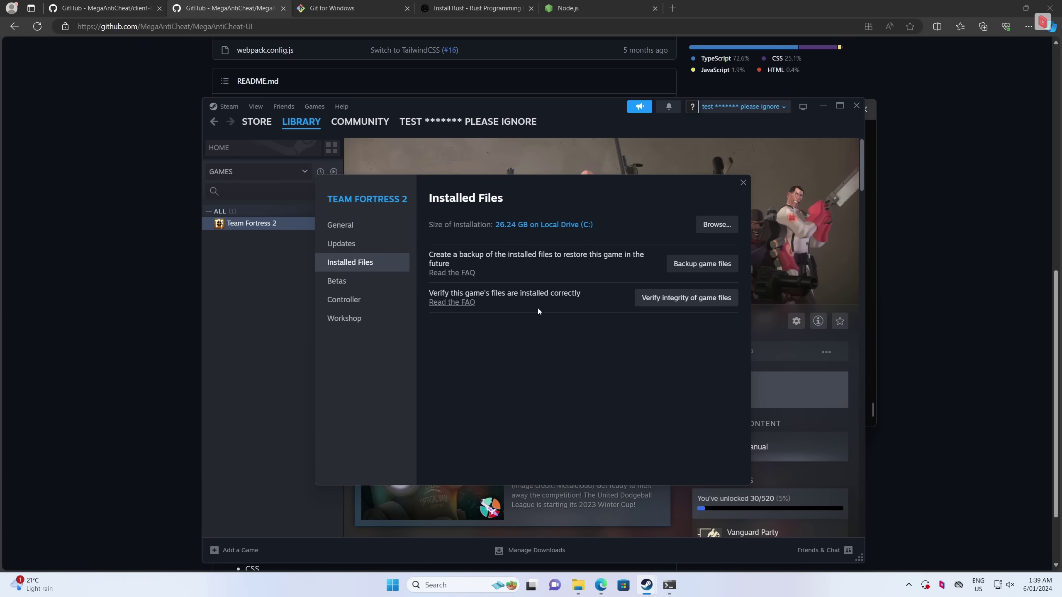
{"action": "left_click", "coordinate": [717, 225]}
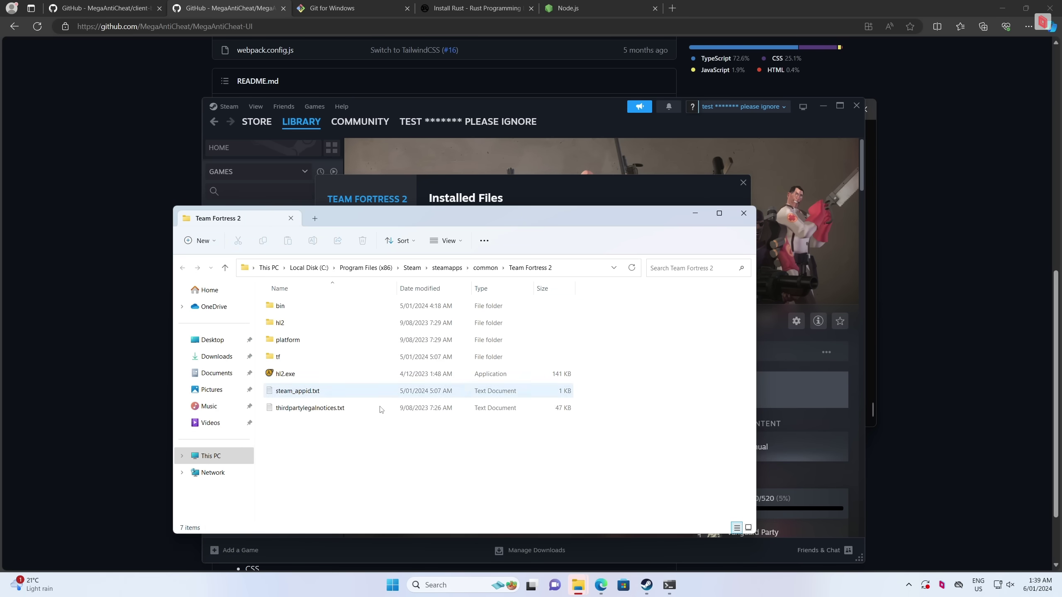
Navigate into tf\cfg and select autoexec.cfg to edit in Notepad
{"action": "left_click_drag", "start_coordinate": [428, 221], "coordinate": [476, 188]}
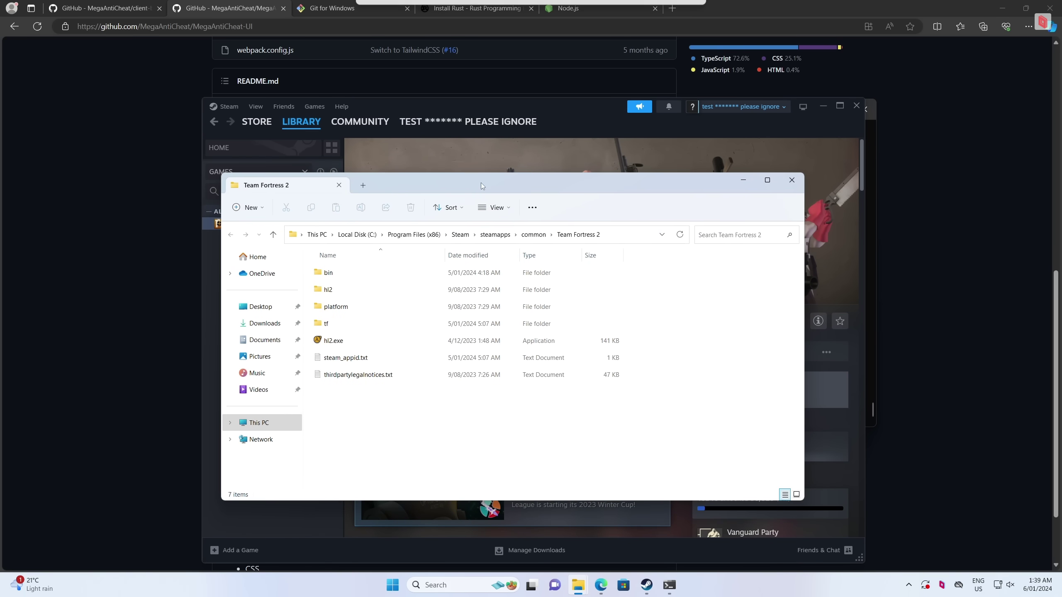
{"action": "double_click", "coordinate": [354, 324]}
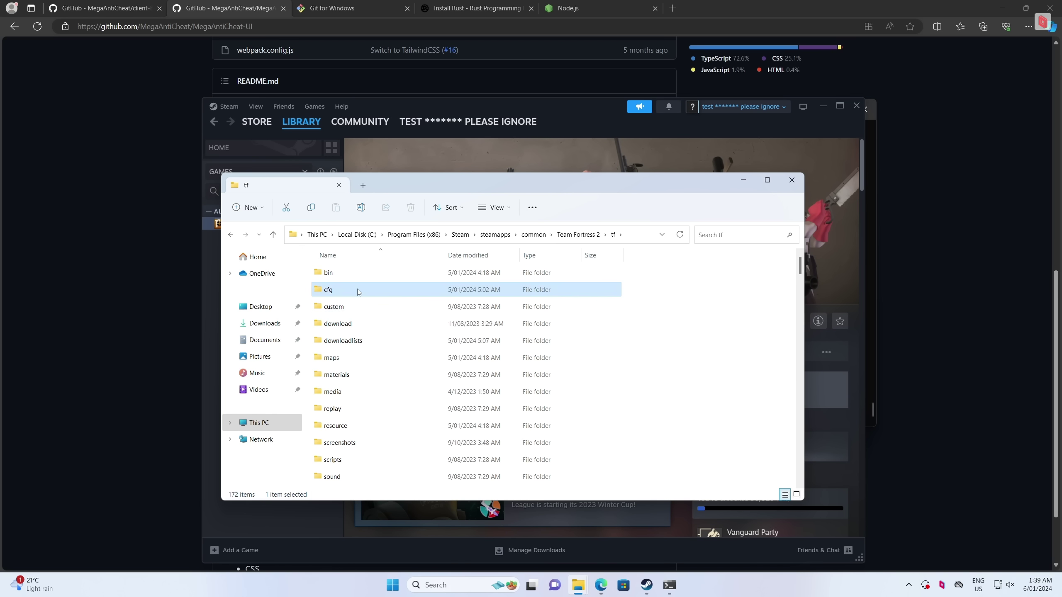
{"action": "double_click", "coordinate": [351, 290]}
{"action": "scroll", "coordinate": [418, 310], "scroll_direction": "down", "scroll_amount": 1}
{"action": "scroll", "coordinate": [425, 308], "scroll_direction": "up", "scroll_amount": 1}
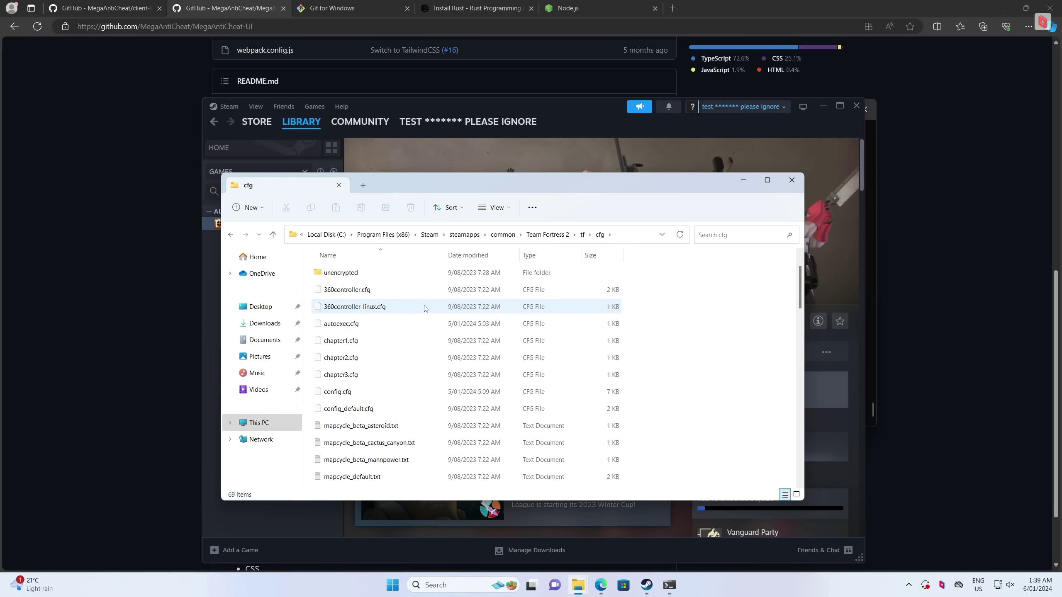
{"action": "left_click", "coordinate": [381, 325]}
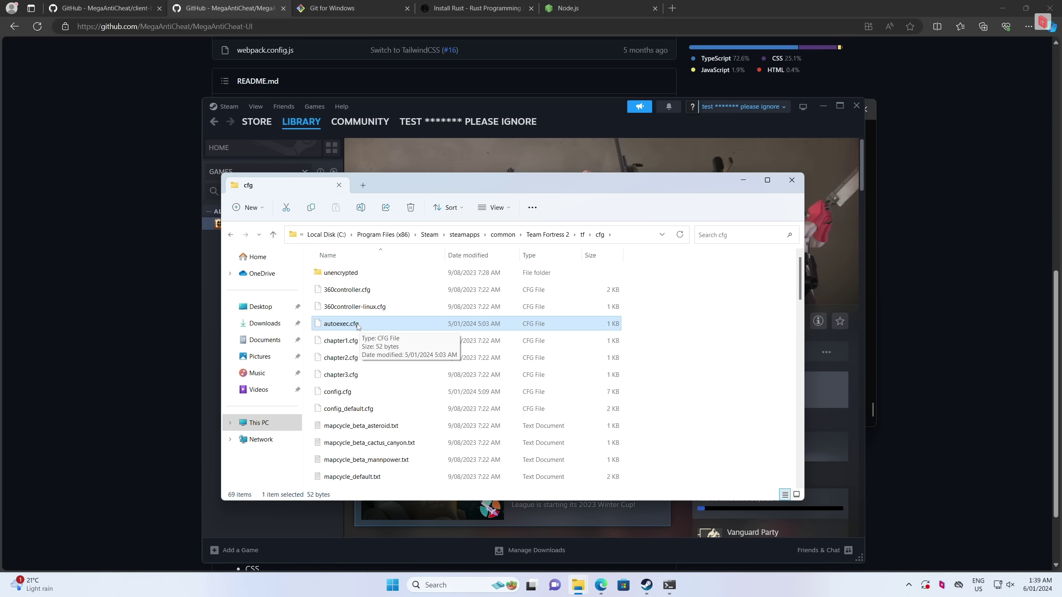
{"action": "right_click", "coordinate": [388, 323]}
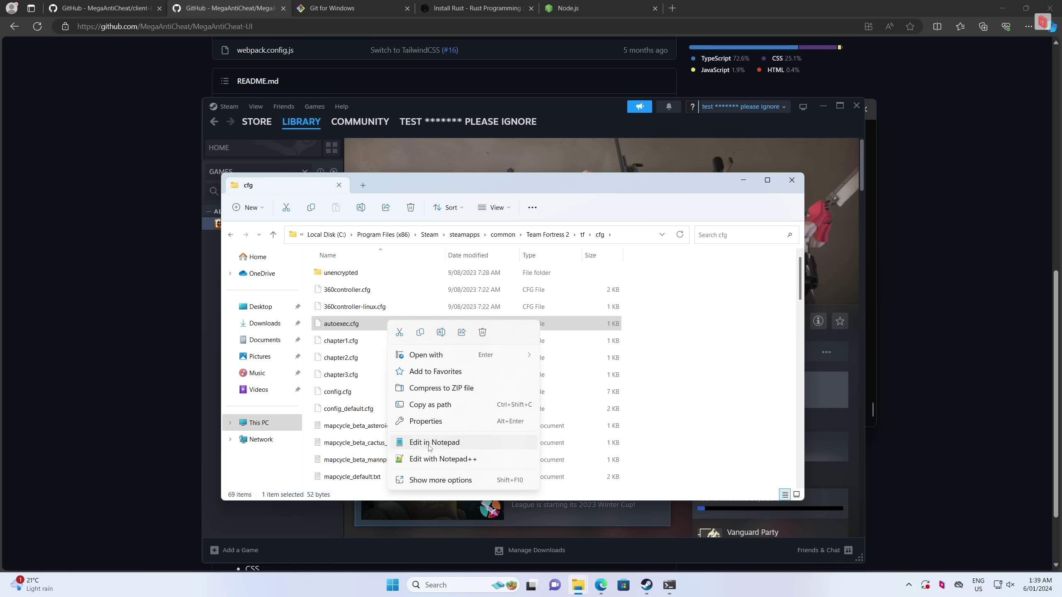
{"action": "left_click", "coordinate": [402, 442]}
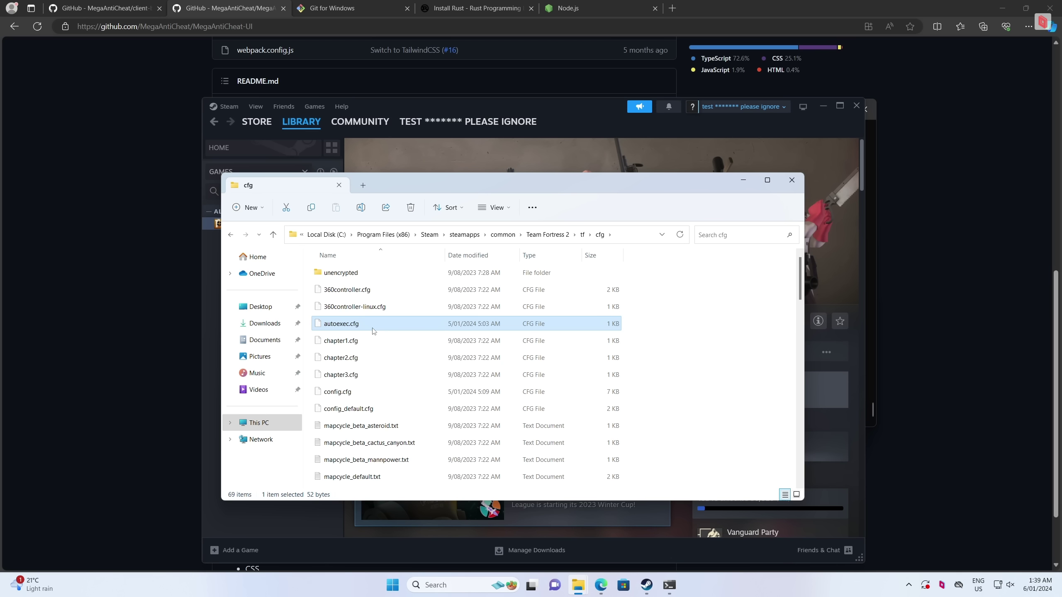
{"action": "left_click", "coordinate": [532, 208]}
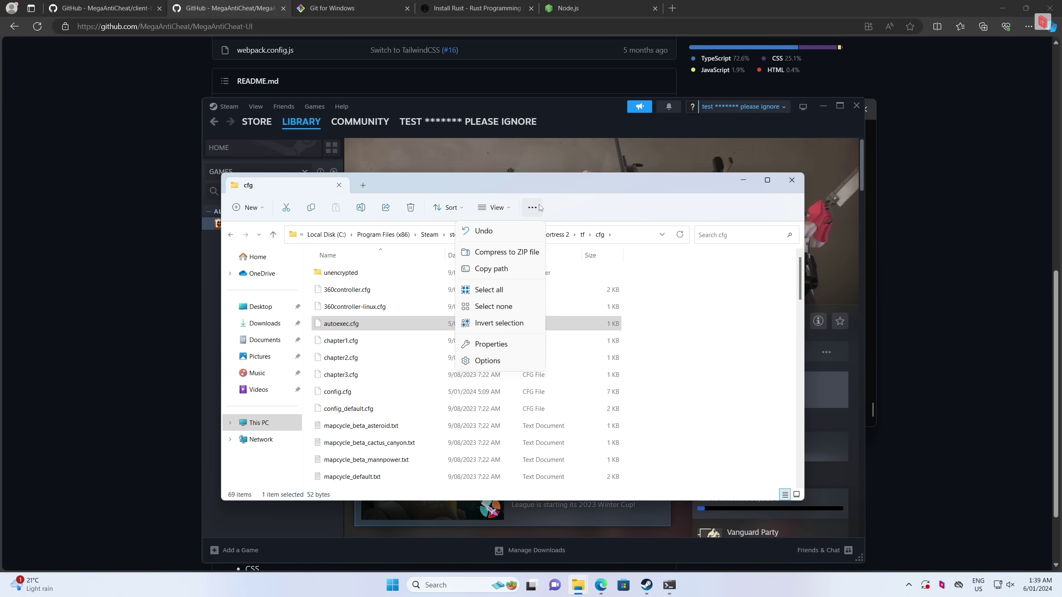
Open autoexec.cfg's properties, then the Folder Options dialog
{"action": "left_click", "coordinate": [506, 345]}
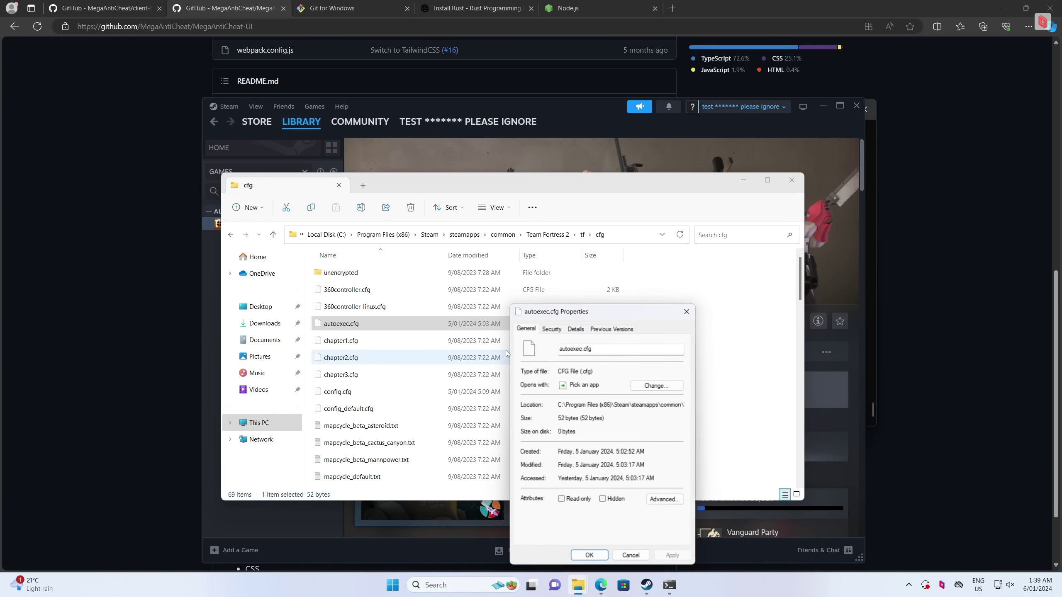
{"action": "left_click_drag", "start_coordinate": [586, 312], "coordinate": [625, 212]}
{"action": "left_click", "coordinate": [533, 217]}
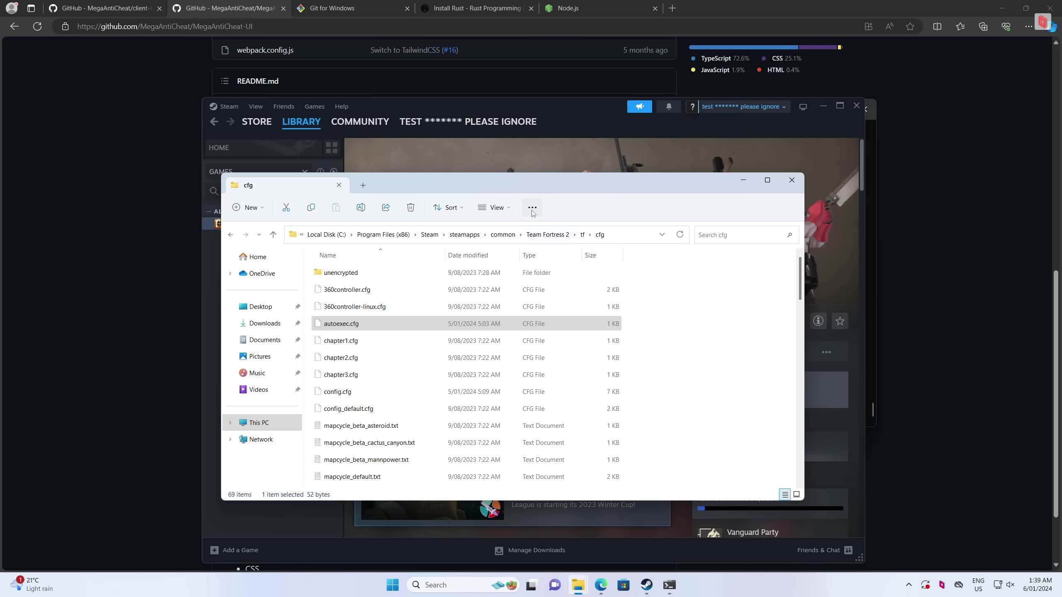
{"action": "left_click", "coordinate": [533, 212]}
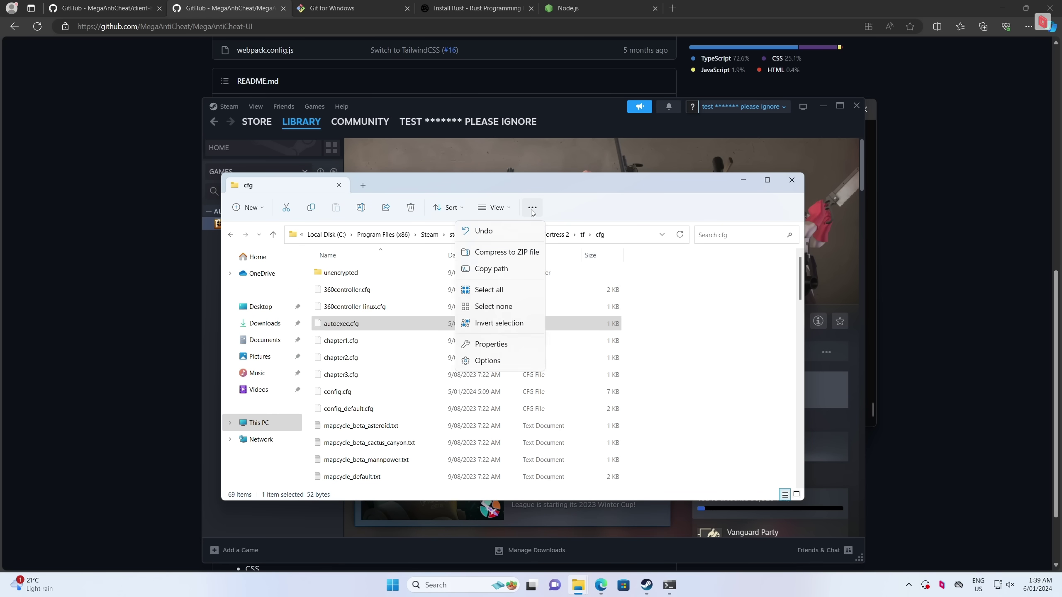
{"action": "left_click", "coordinate": [492, 362]}
{"action": "left_click_drag", "start_coordinate": [332, 267], "coordinate": [552, 193]}
Uncheck 'Hide extensions for known file types' on the View tab and apply
{"action": "left_click", "coordinate": [654, 280]}
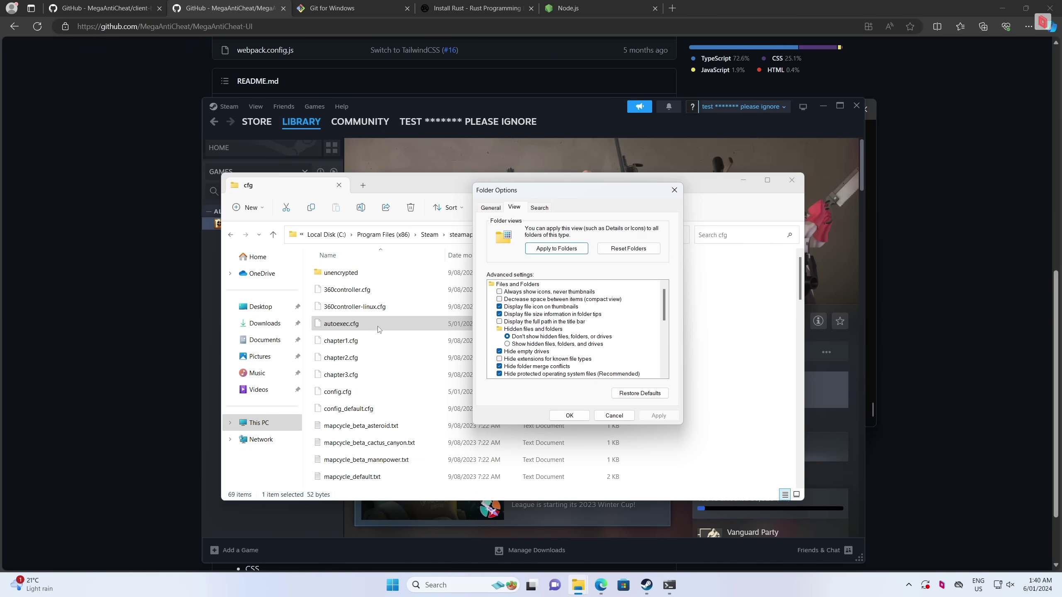
{"action": "left_click", "coordinate": [512, 361]}
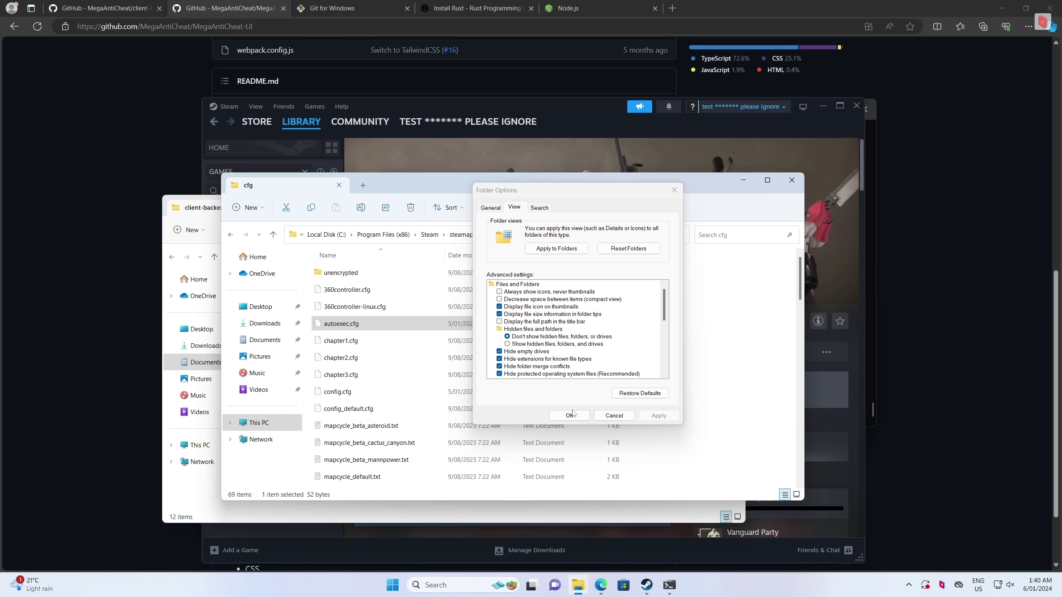
{"action": "left_click_drag", "start_coordinate": [526, 199], "coordinate": [690, 195]}
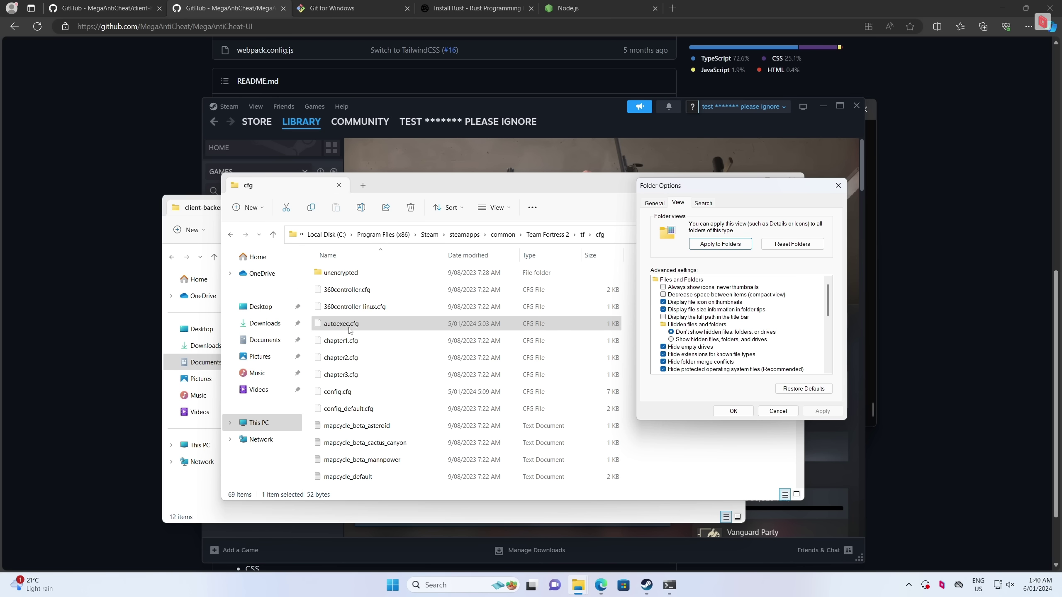
{"action": "left_click", "coordinate": [426, 426]}
{"action": "left_click", "coordinate": [664, 355]}
{"action": "left_click", "coordinate": [821, 411]}
{"action": "left_click", "coordinate": [390, 310]}
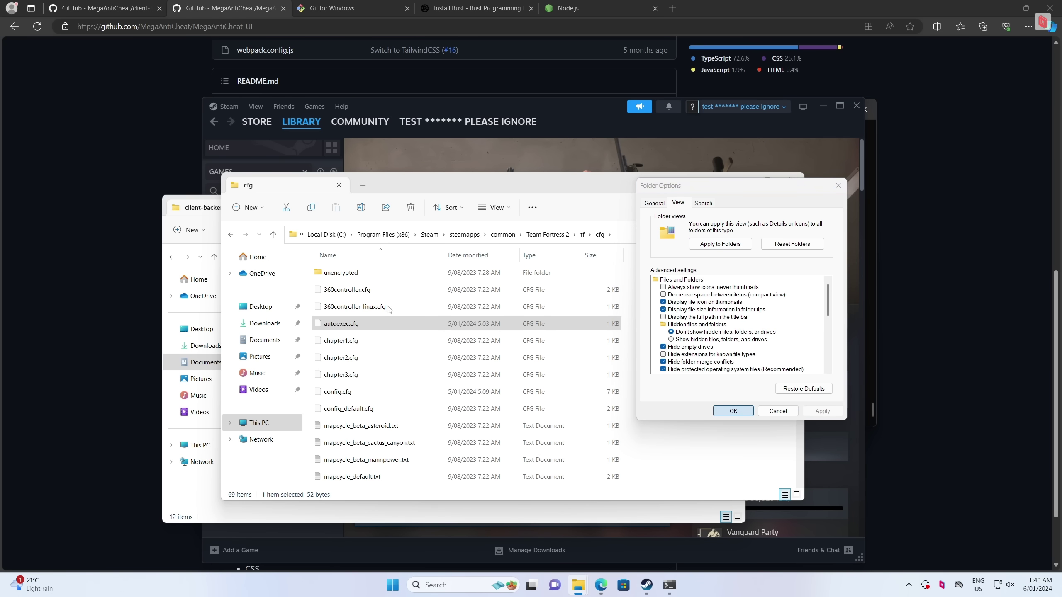
Open autoexec.cfg in Notepad, dismiss the autosave tip and close the duplicate tab
{"action": "right_click", "coordinate": [396, 328]}
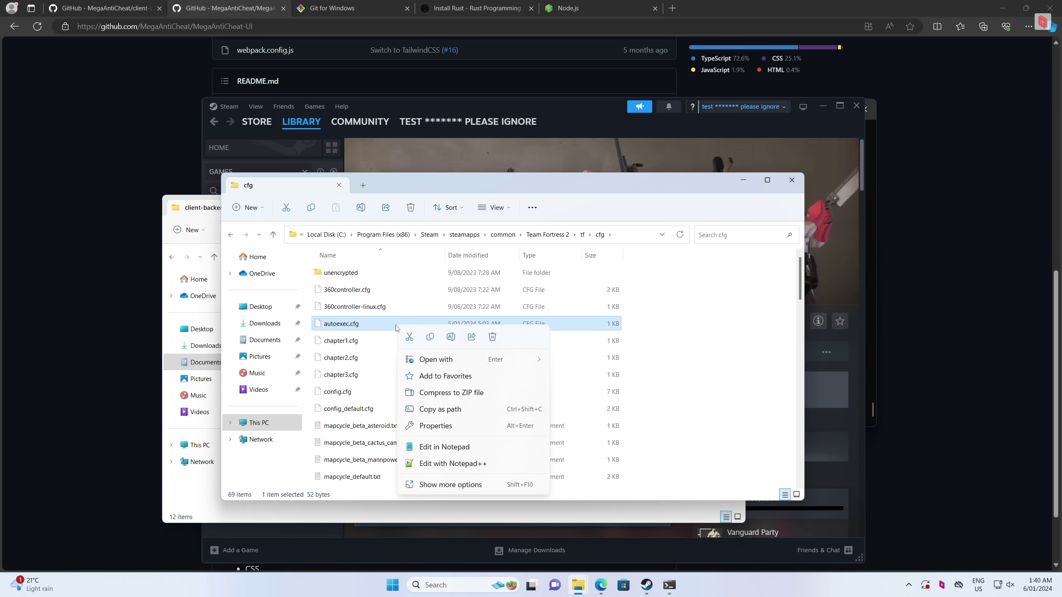
{"action": "left_click", "coordinate": [462, 452]}
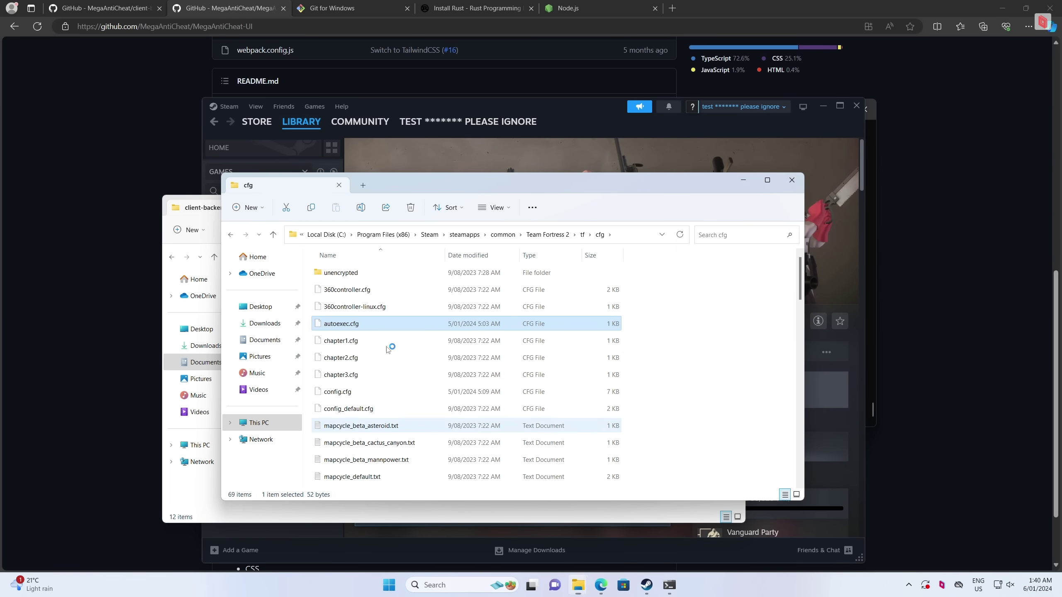
{"action": "left_click", "coordinate": [291, 168]}
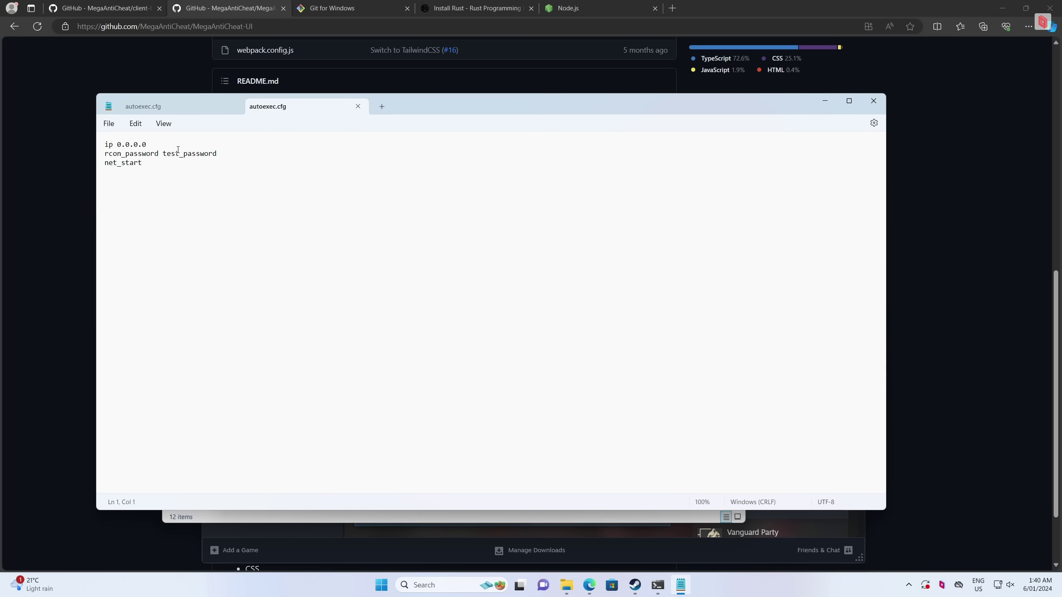
{"action": "left_click", "coordinate": [233, 106]}
Select the rcon_password value and the ip, rcon_password and net_start lines
{"action": "left_click_drag", "start_coordinate": [144, 164], "coordinate": [105, 156]}
{"action": "left_click", "coordinate": [208, 154]}
{"action": "left_click", "coordinate": [176, 153]}
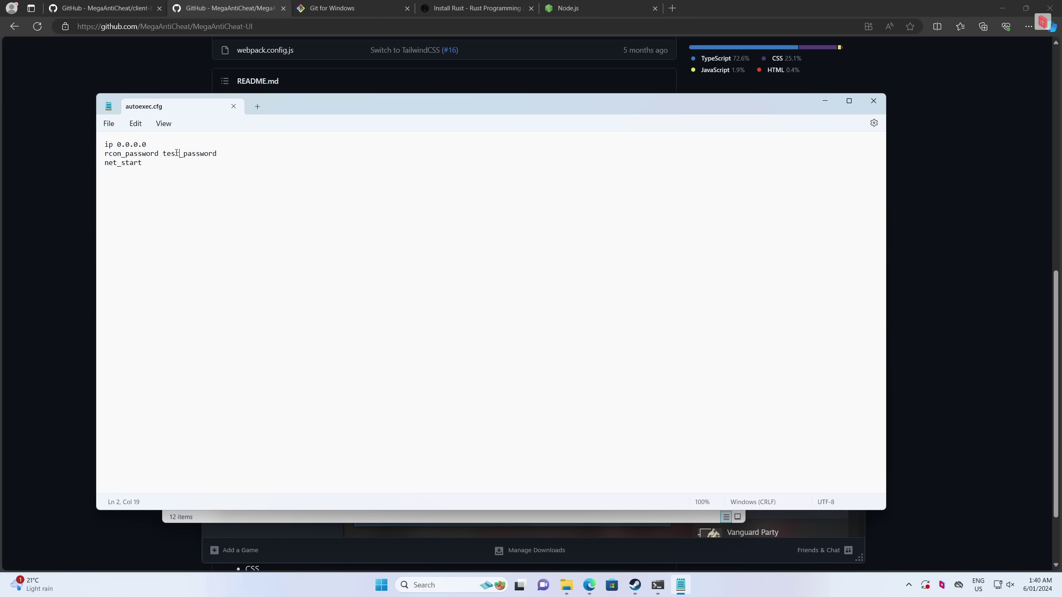
{"action": "double_click", "coordinate": [199, 155]}
{"action": "left_click_drag", "start_coordinate": [219, 154], "coordinate": [170, 155]}
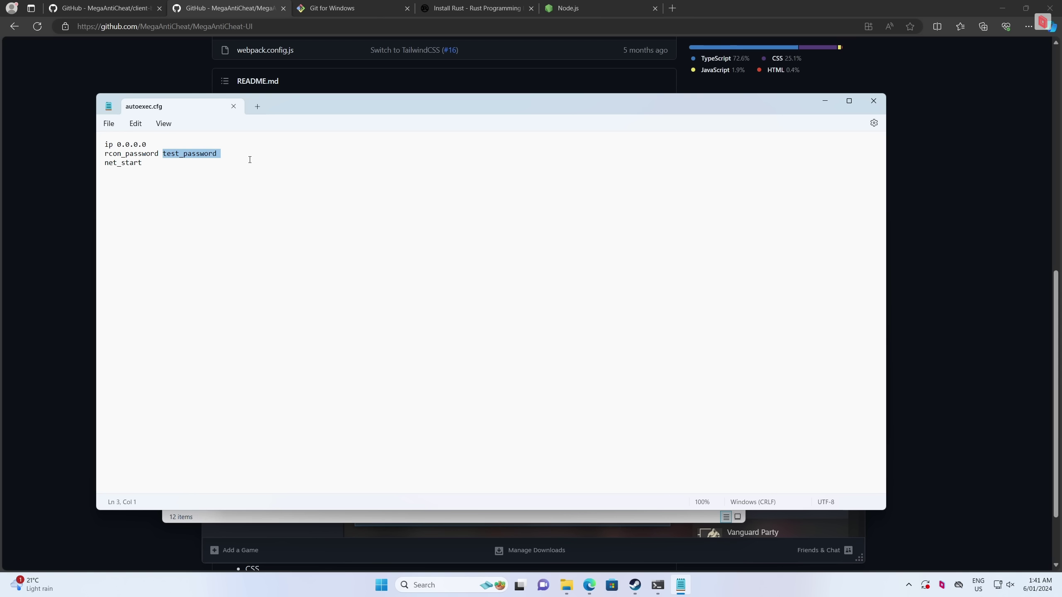
{"action": "left_click_drag", "start_coordinate": [250, 159], "coordinate": [167, 160]}
{"action": "left_click", "coordinate": [217, 156]}
{"action": "mouse_move", "coordinate": [169, 168]}
{"action": "left_mouse_down"}
{"action": "mouse_move", "coordinate": [109, 147]}
{"action": "mouse_move", "coordinate": [163, 167]}
{"action": "left_mouse_up"}
{"action": "left_click", "coordinate": [164, 167]}
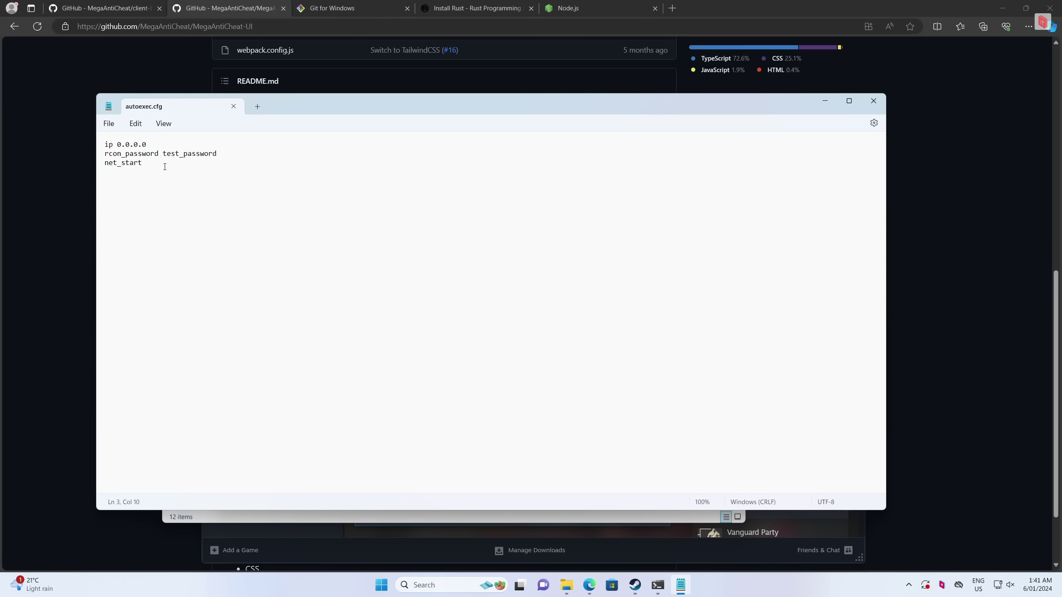
Run cargo run in client-backend to build and start the client backend
{"action": "left_click", "coordinate": [658, 584]}
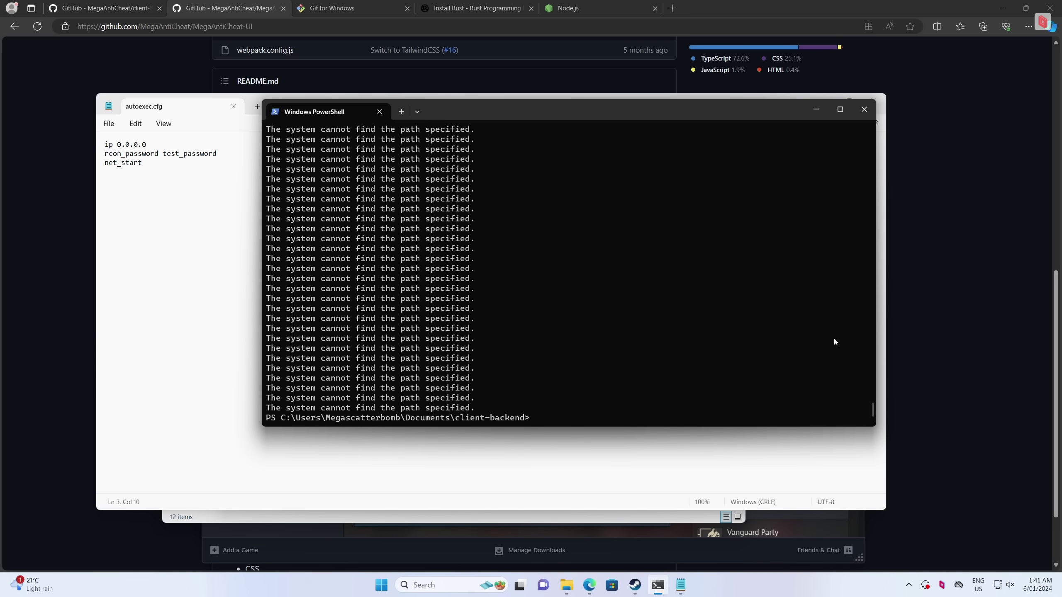
{"action": "type", "text": "cargo run"}
{"action": "key", "text": "Return"}
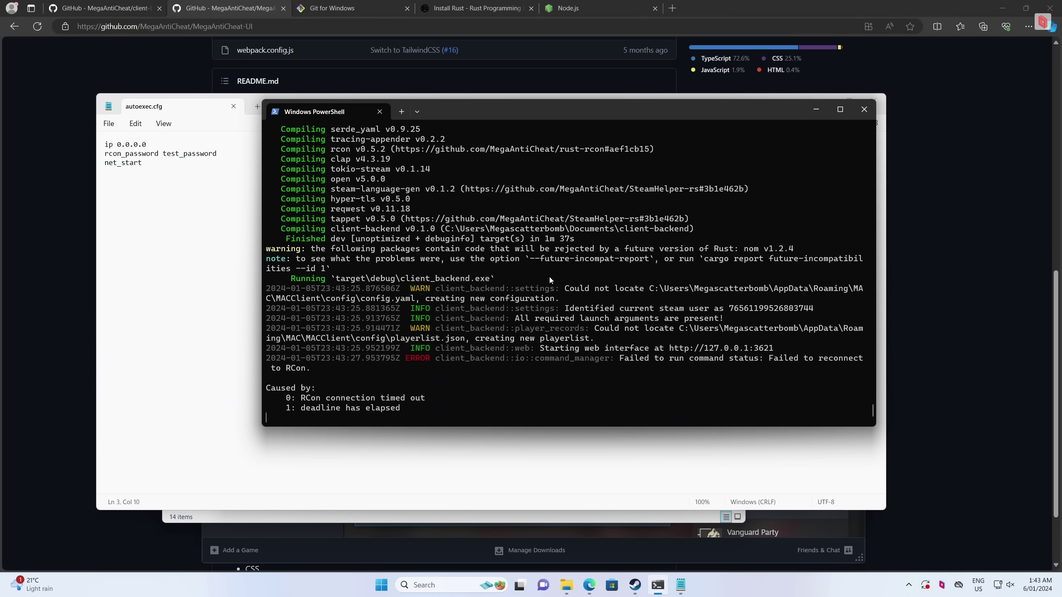
{"action": "scroll", "coordinate": [447, 332], "scroll_direction": "up", "scroll_amount": 1}
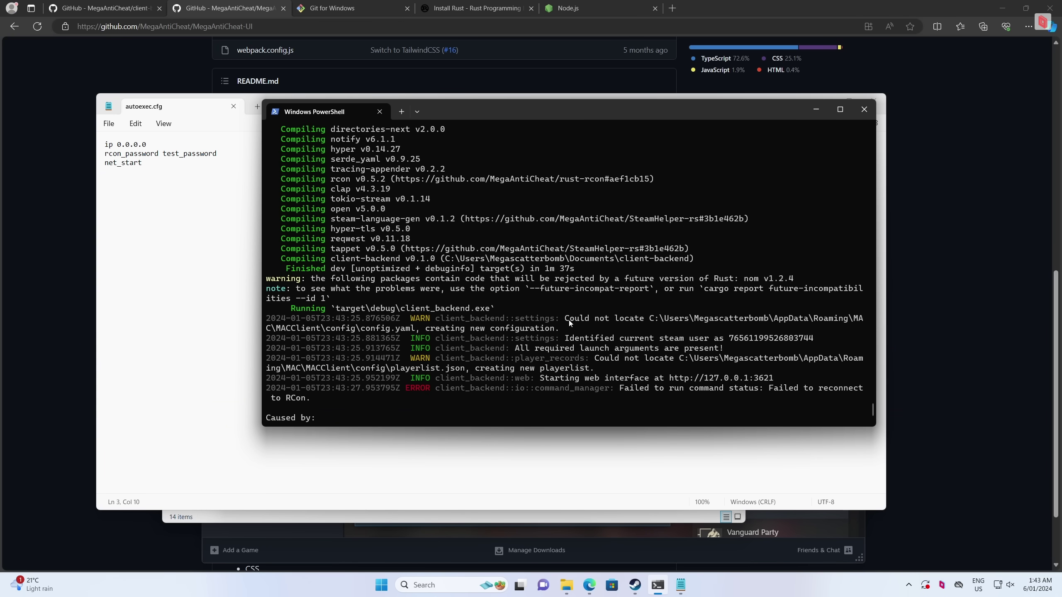
{"action": "left_click_drag", "start_coordinate": [569, 322], "coordinate": [533, 335]}
{"action": "right_click", "coordinate": [548, 334]}
{"action": "left_click_drag", "start_coordinate": [602, 359], "coordinate": [594, 370]}
{"action": "right_click", "coordinate": [591, 363]}
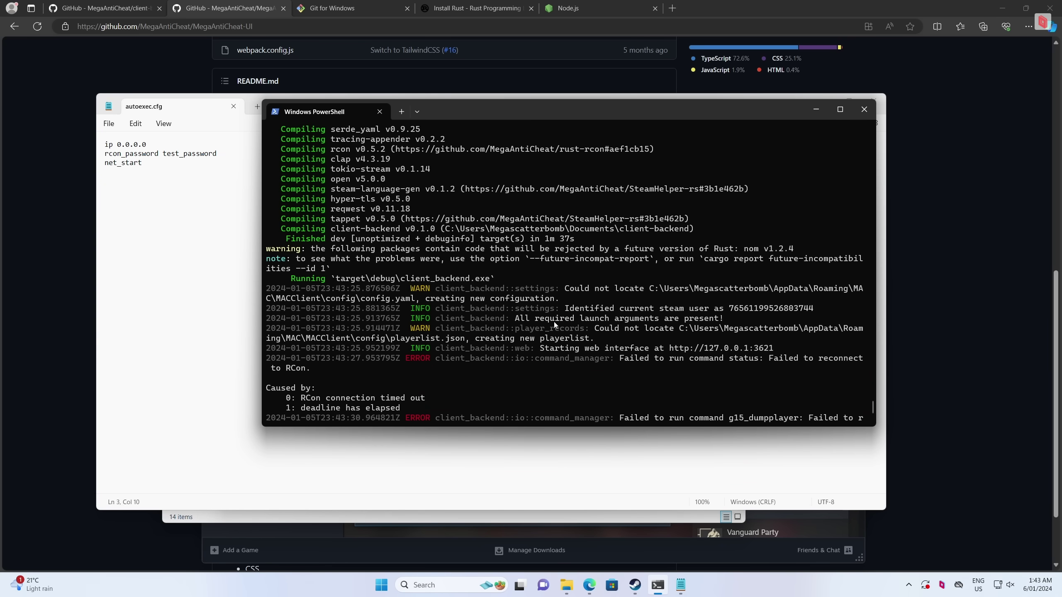
{"action": "mouse_move", "coordinate": [554, 322]}
{"action": "left_mouse_down"}
{"action": "mouse_move", "coordinate": [857, 320]}
{"action": "mouse_move", "coordinate": [540, 310]}
{"action": "left_mouse_up"}
{"action": "right_click", "coordinate": [700, 313]}
{"action": "right_click", "coordinate": [626, 314]}
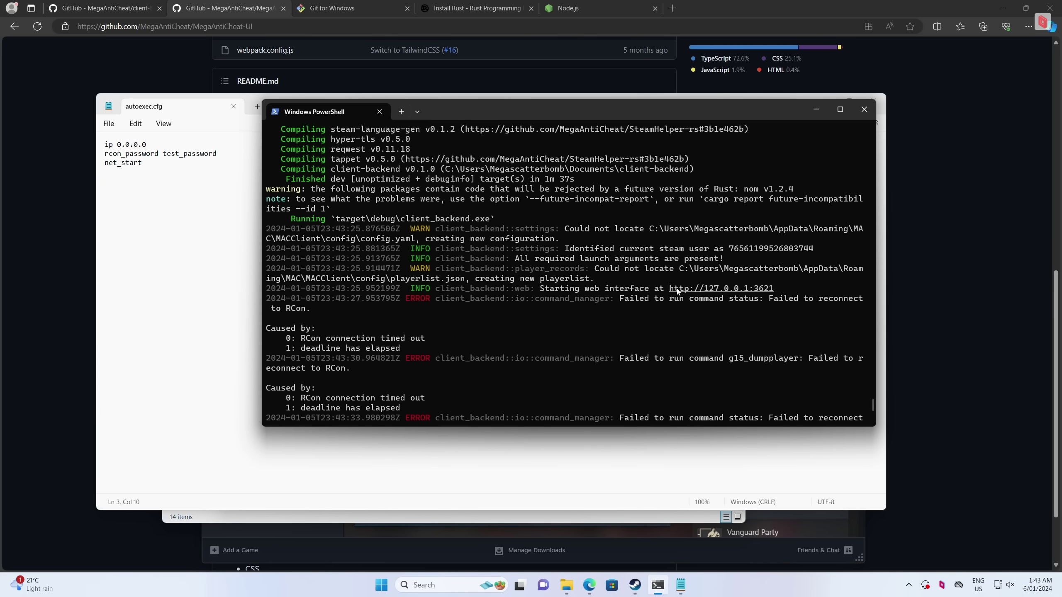
{"action": "left_click_drag", "start_coordinate": [665, 289], "coordinate": [776, 290]}
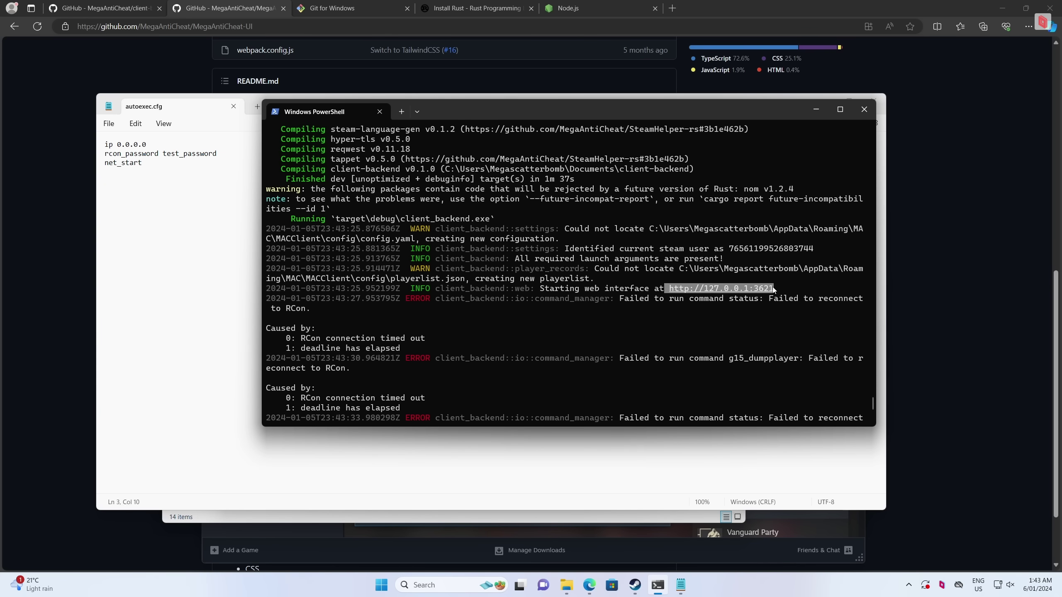
{"action": "right_click", "coordinate": [800, 276]}
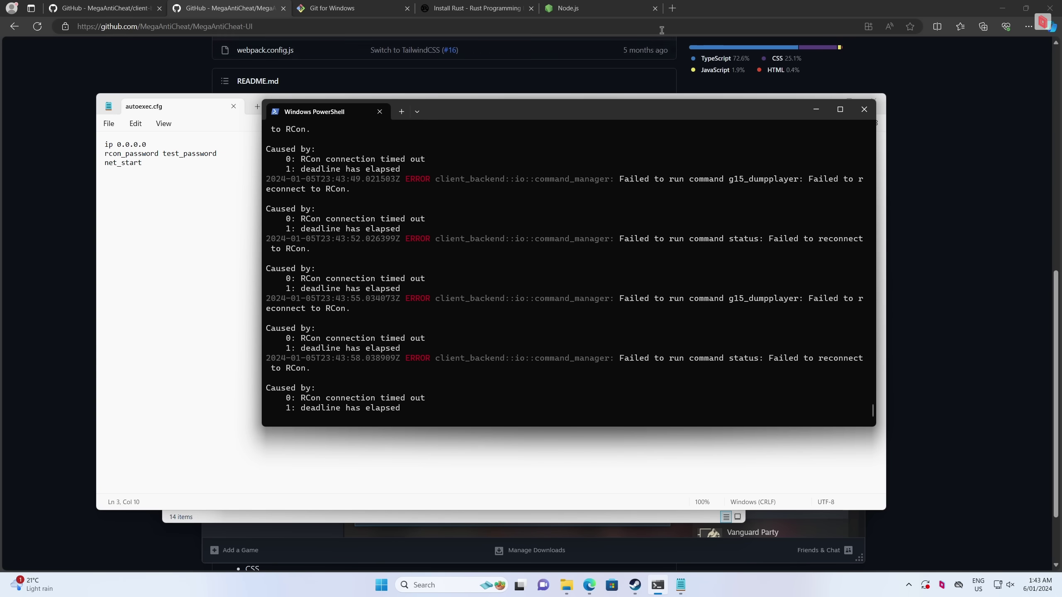
{"action": "left_click", "coordinate": [672, 8]}
{"action": "type", "text": "http://127.0.0.1:3621"}
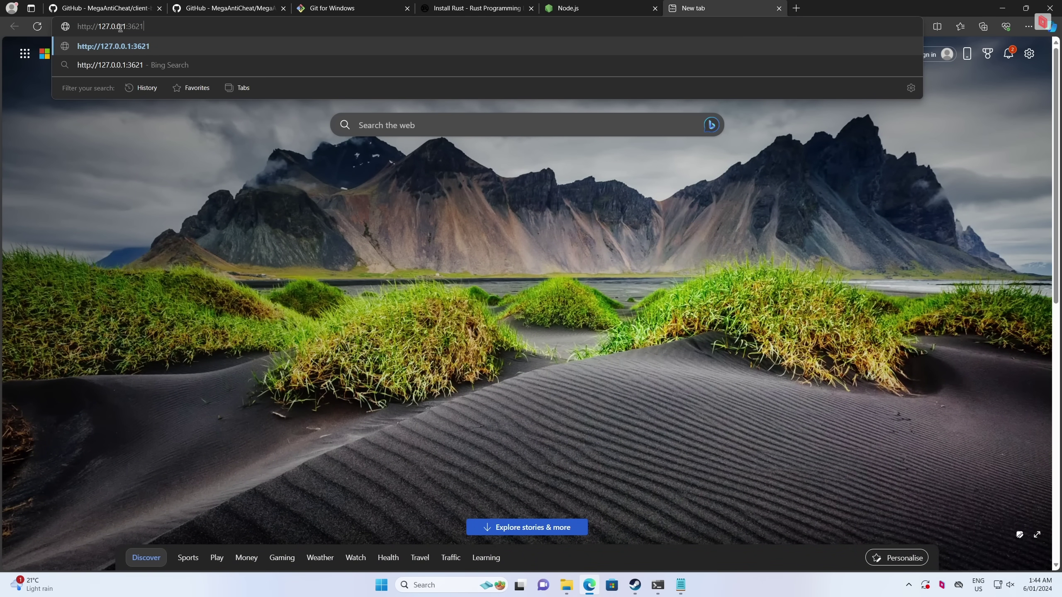
{"action": "double_click", "coordinate": [108, 26]}
{"action": "left_click", "coordinate": [108, 26]}
{"action": "double_click", "coordinate": [129, 26]}
{"action": "key", "text": "End"}
{"action": "key", "text": "Return"}
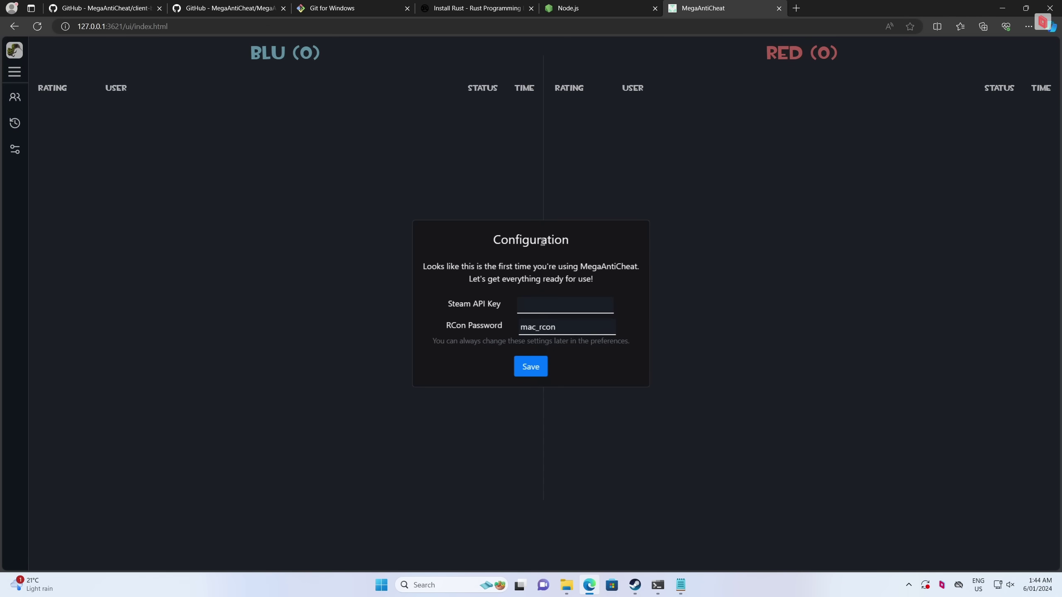
Replace the default mac_rcon RCon Password with the password from autoexec.cfg
{"action": "left_click_drag", "start_coordinate": [422, 267], "coordinate": [598, 281]}
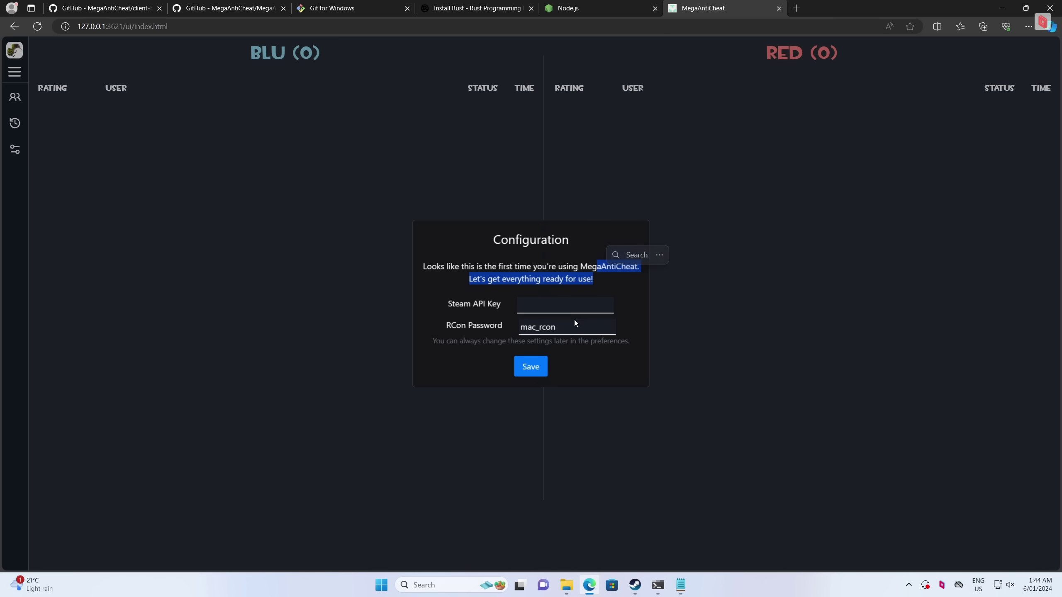
{"action": "double_click", "coordinate": [572, 331]}
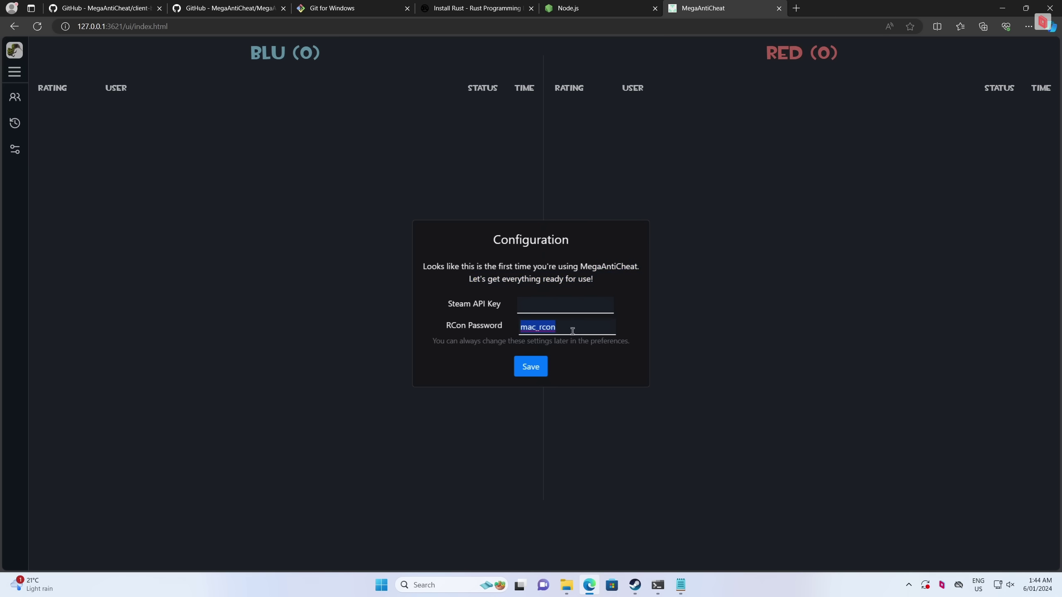
{"action": "type", "text": "test_password"}
{"action": "left_click", "coordinate": [583, 310]}
{"action": "left_click", "coordinate": [796, 9]}
Open the steamcommunity.com/dev/apikey page in the new tab
{"action": "key", "text": "ctrl+v"}
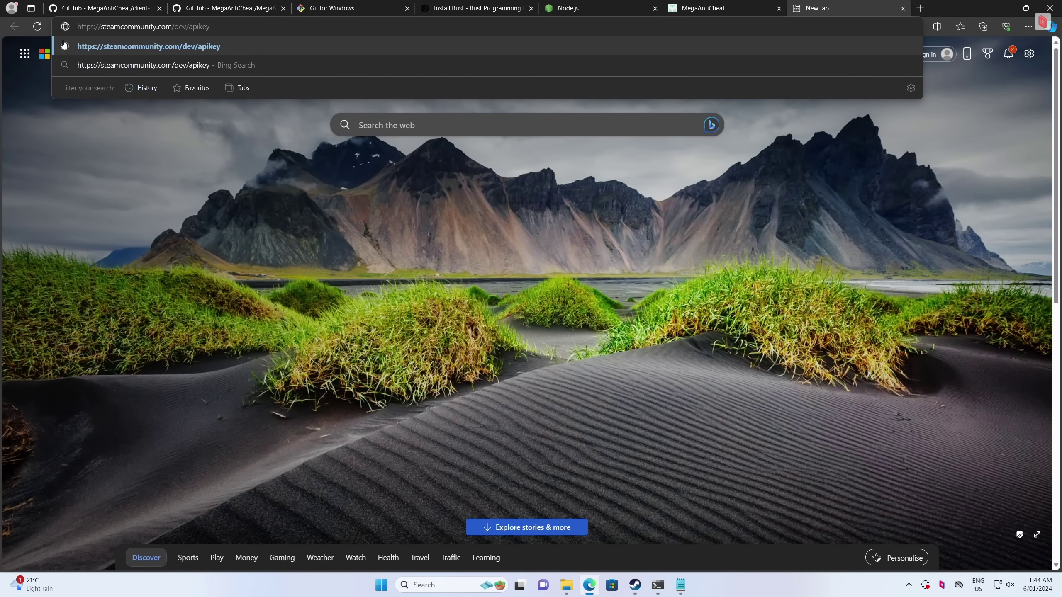
{"action": "left_click_drag", "start_coordinate": [101, 27], "coordinate": [235, 29]}
{"action": "left_click", "coordinate": [236, 29]}
{"action": "key", "text": "Return"}
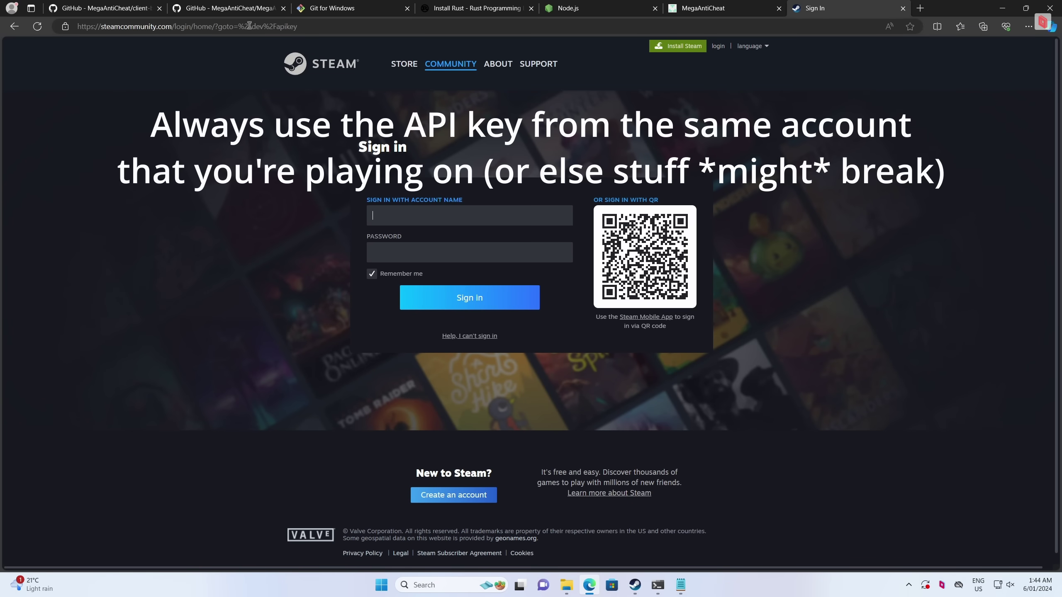
{"action": "key", "text": "ctrl+w"}
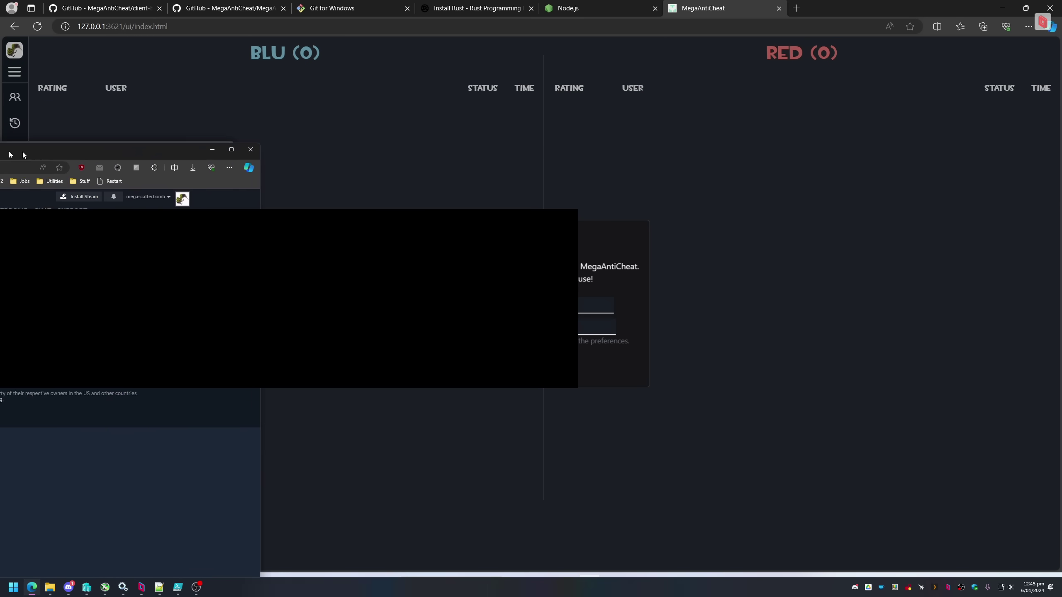
Copy the Steam Web API key and paste it into the Steam API Key field
{"action": "left_click_drag", "start_coordinate": [23, 154], "coordinate": [515, 137]}
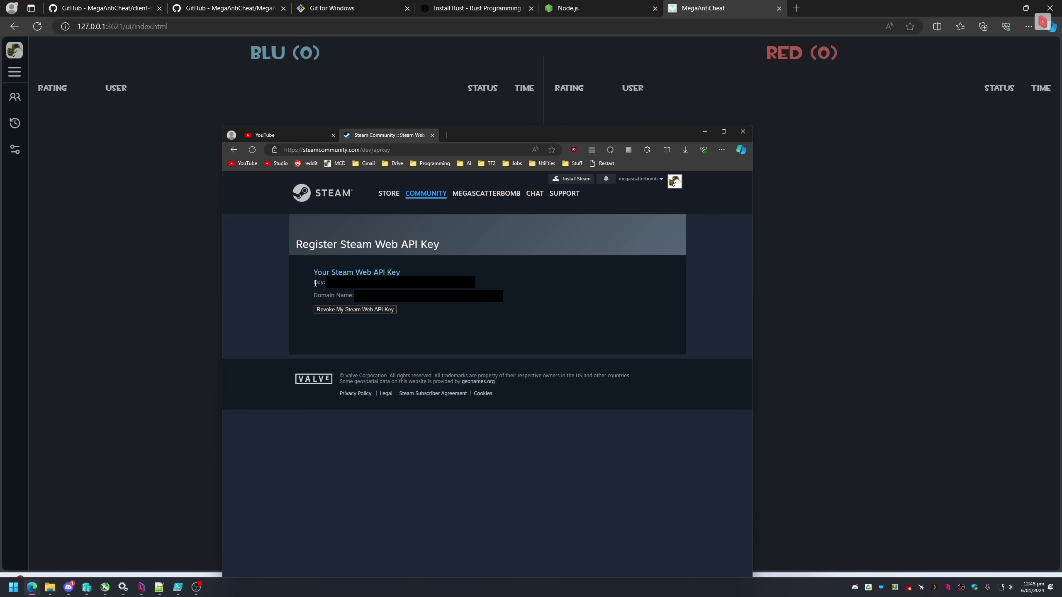
{"action": "left_click_drag", "start_coordinate": [311, 293], "coordinate": [355, 295]}
{"action": "left_click", "coordinate": [516, 284]}
{"action": "left_click_drag", "start_coordinate": [312, 281], "coordinate": [327, 283]}
{"action": "left_click", "coordinate": [313, 280]}
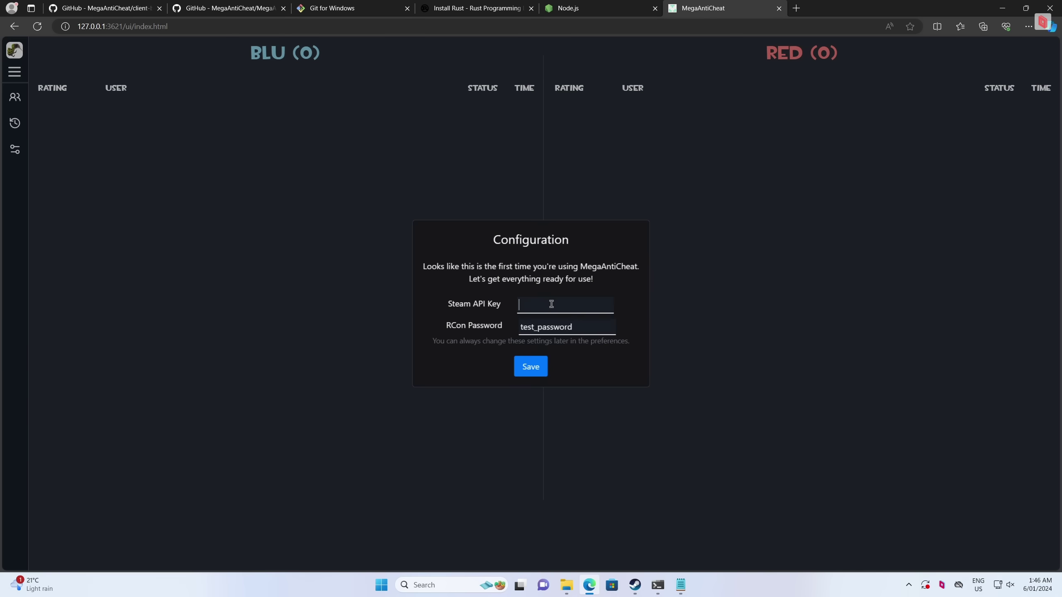
{"action": "key", "text": "ctrl+v"}
Verify the rcon_password in autoexec.cfg, save the configuration, and decline Edge's password prompt
{"action": "left_click", "coordinate": [703, 314]}
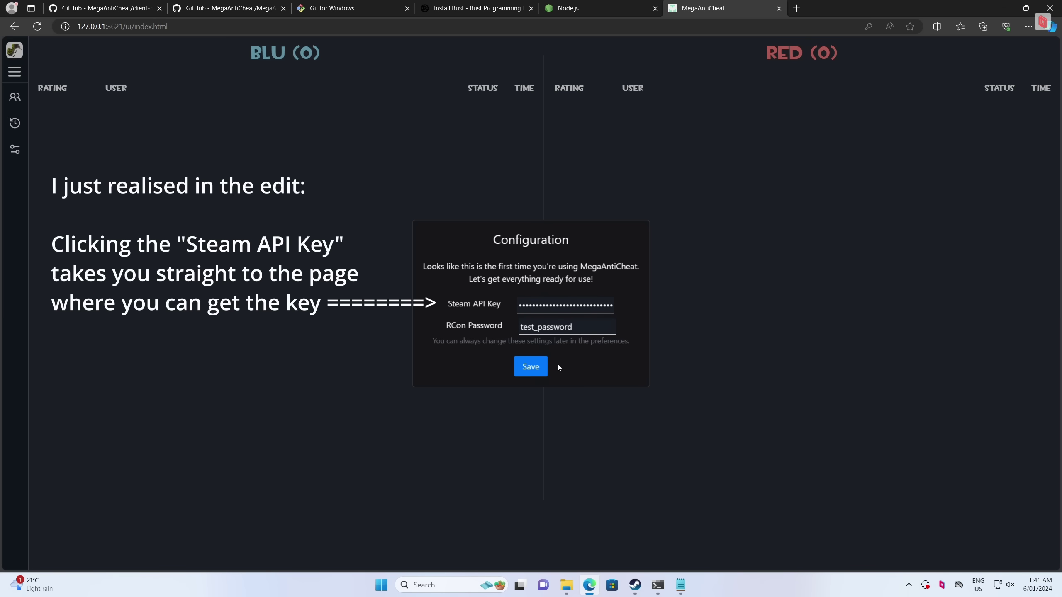
{"action": "left_click", "coordinate": [538, 367]}
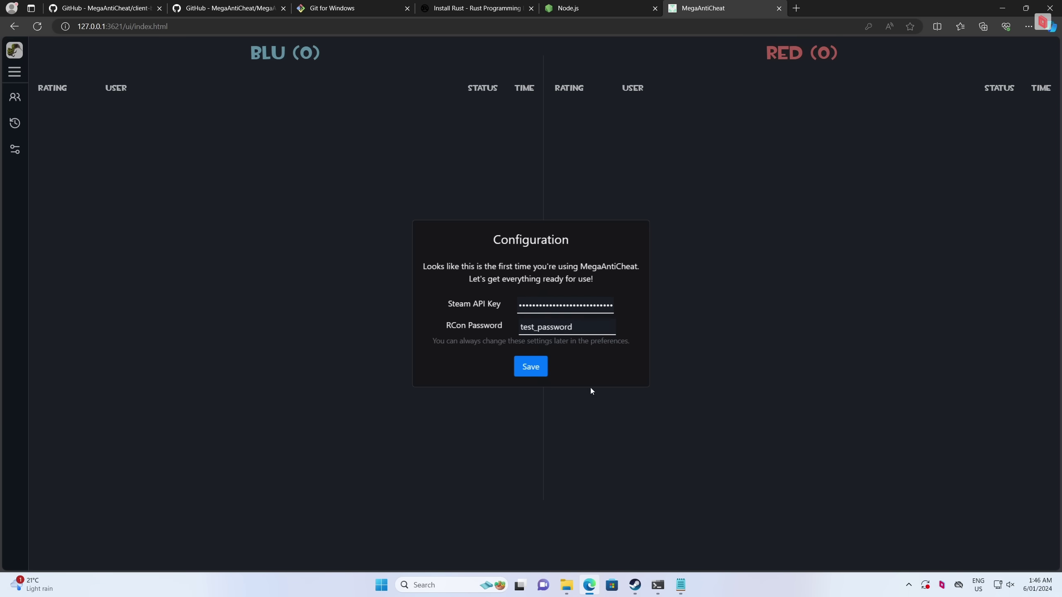
{"action": "left_click", "coordinate": [681, 585]}
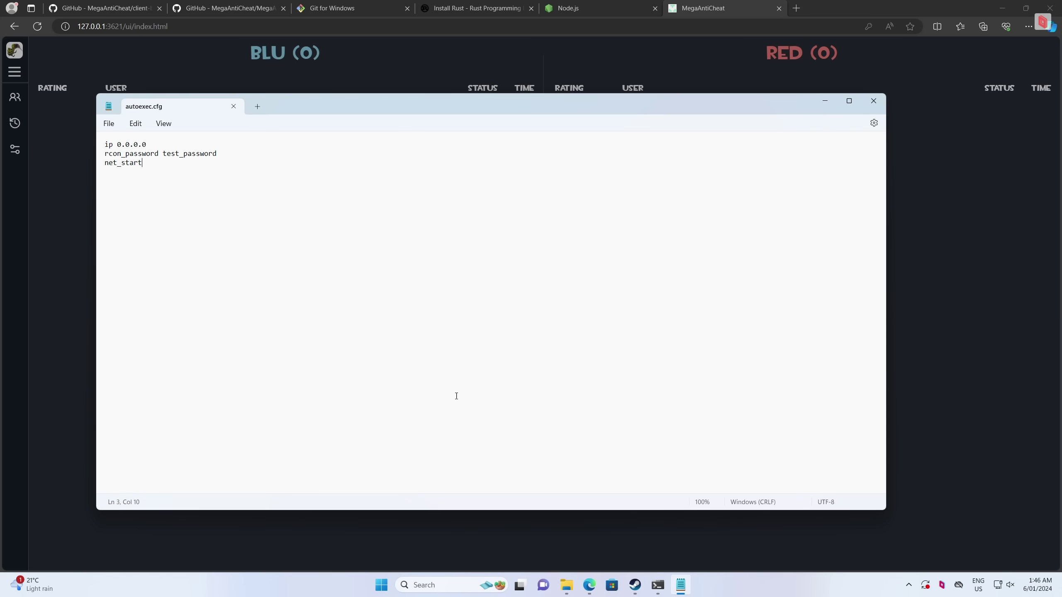
{"action": "triple_click", "coordinate": [205, 155]}
{"action": "left_click", "coordinate": [815, 101]}
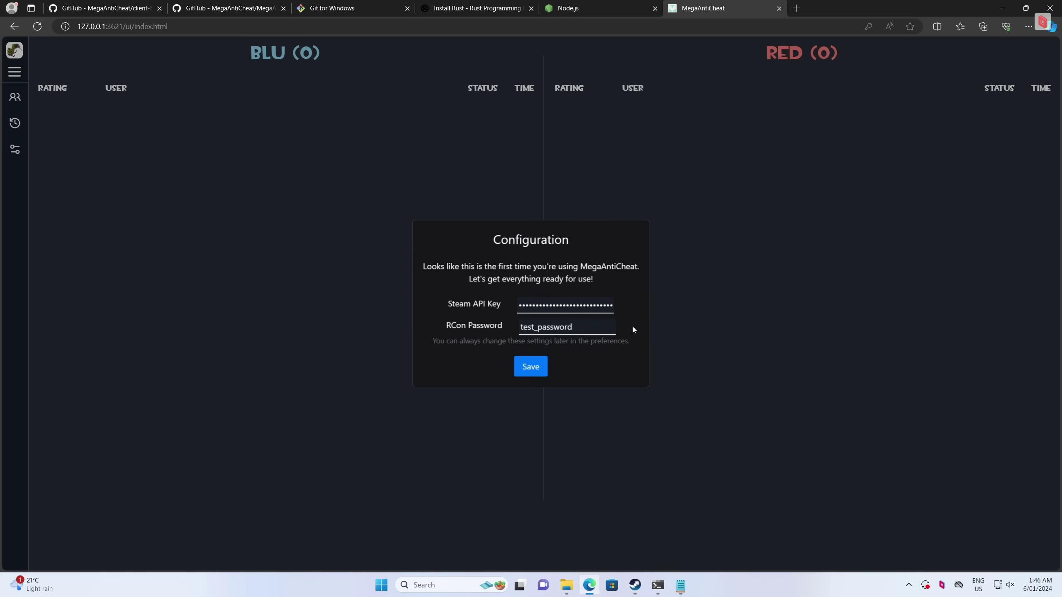
{"action": "left_click", "coordinate": [530, 365]}
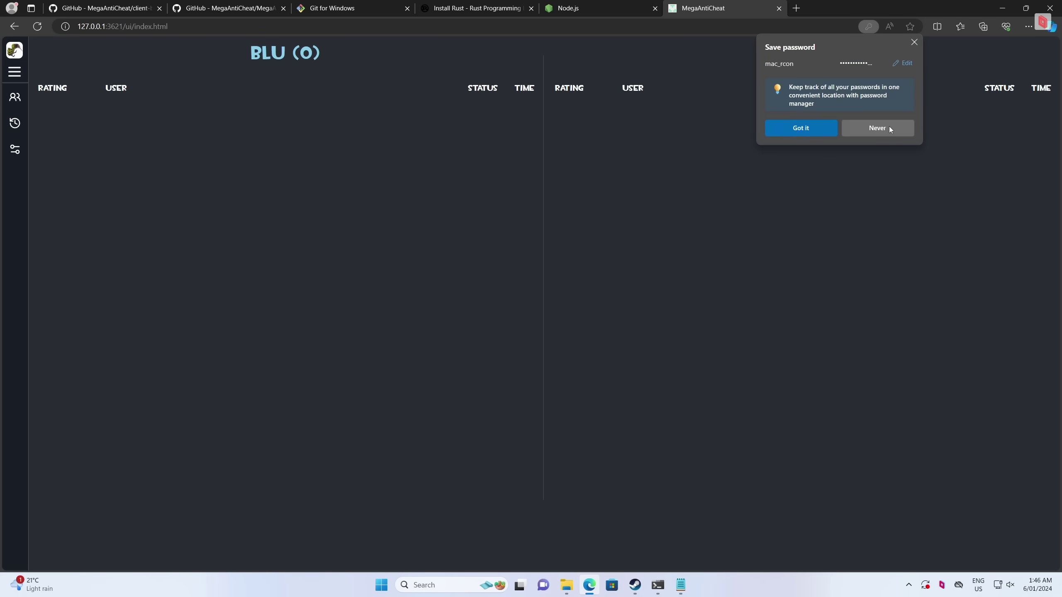
{"action": "left_click", "coordinate": [889, 127]}
Launch Team Fortress 2 from the Steam library
{"action": "mouse_move", "coordinate": [635, 585]}
{"action": "left_click", "coordinate": [565, 523]}
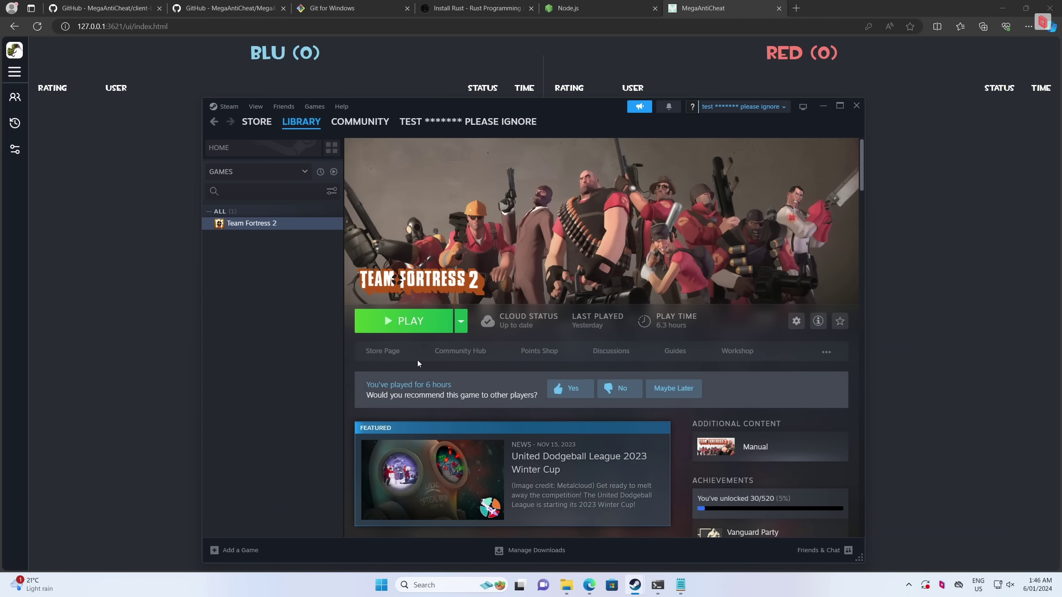
{"action": "left_click", "coordinate": [412, 321]}
Browse through the newly acquired items and dismiss the notice to resume the game
{"action": "mouse_move", "coordinate": [658, 596]}
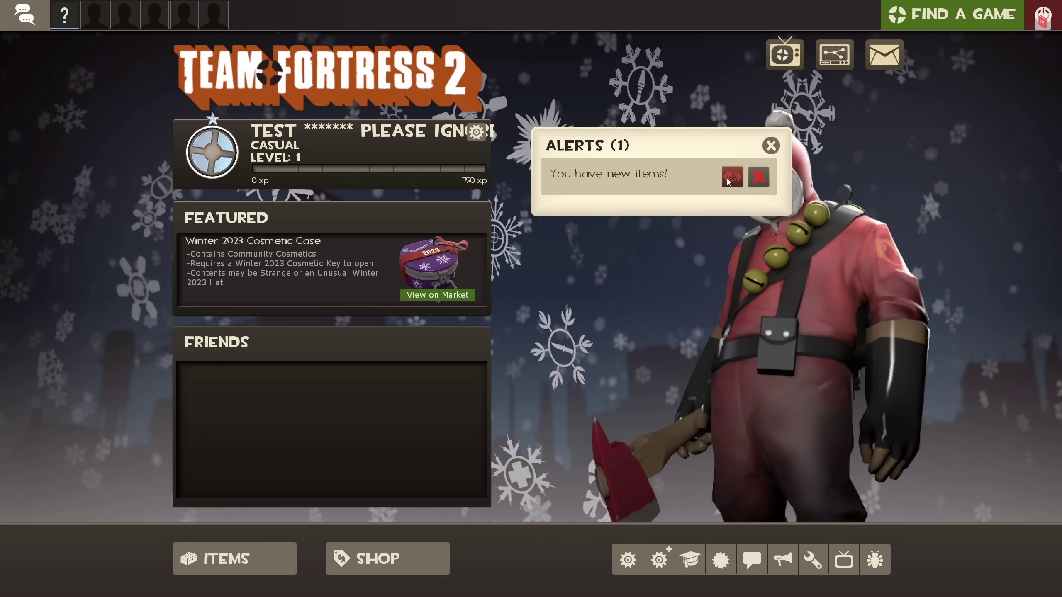
{"action": "left_click", "coordinate": [728, 179]}
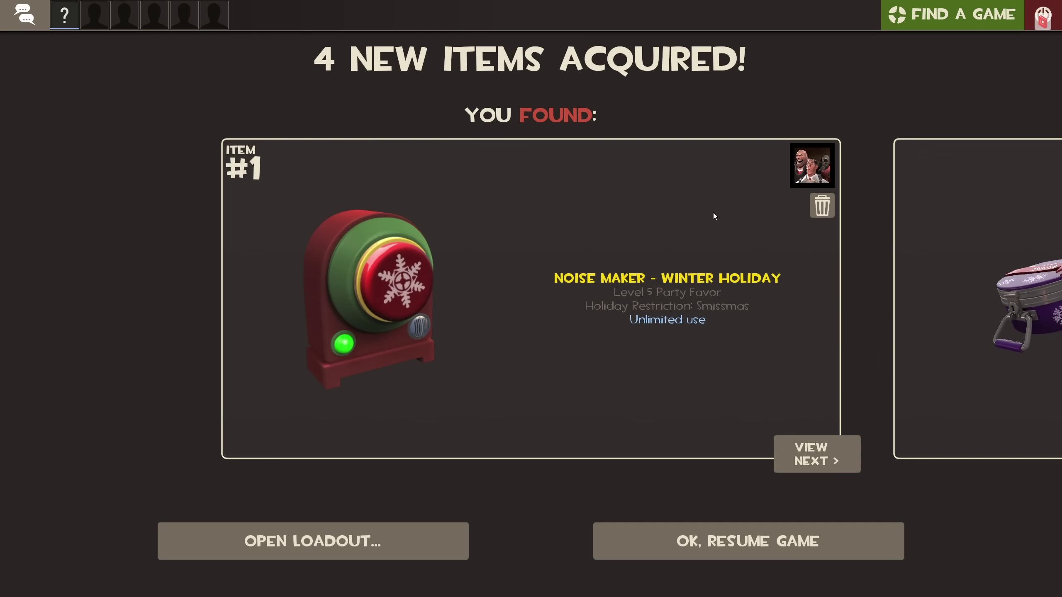
{"action": "left_click", "coordinate": [809, 465]}
{"action": "left_click", "coordinate": [809, 465]}
{"action": "left_click", "coordinate": [809, 464]}
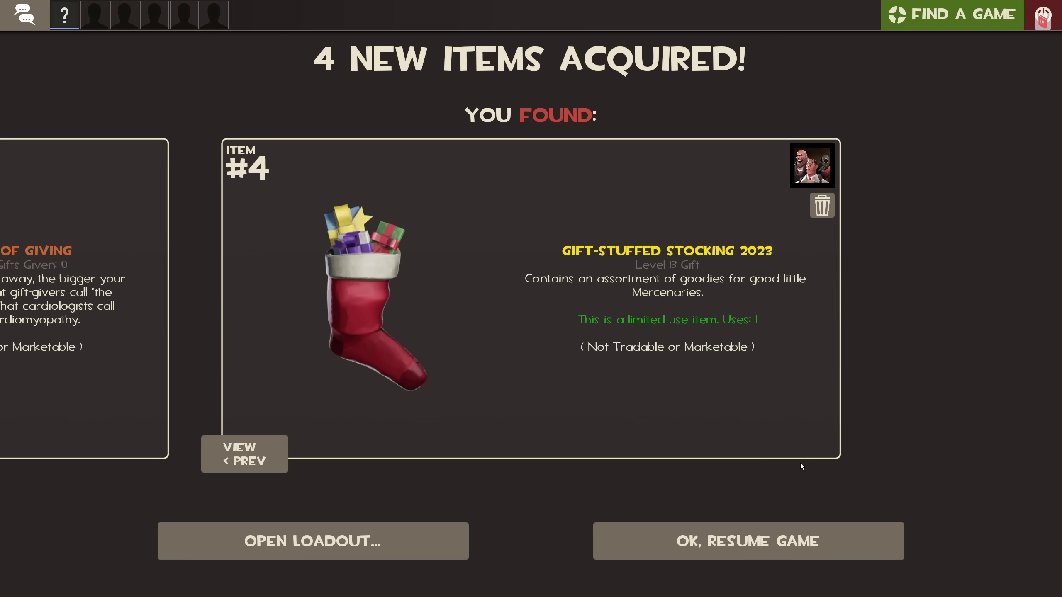
{"action": "left_click", "coordinate": [254, 450]}
{"action": "left_click", "coordinate": [254, 449]}
{"action": "left_click", "coordinate": [254, 449]}
{"action": "left_click", "coordinate": [822, 450]}
{"action": "left_click", "coordinate": [822, 450]}
{"action": "left_click", "coordinate": [822, 450]}
{"action": "left_click", "coordinate": [728, 531]}
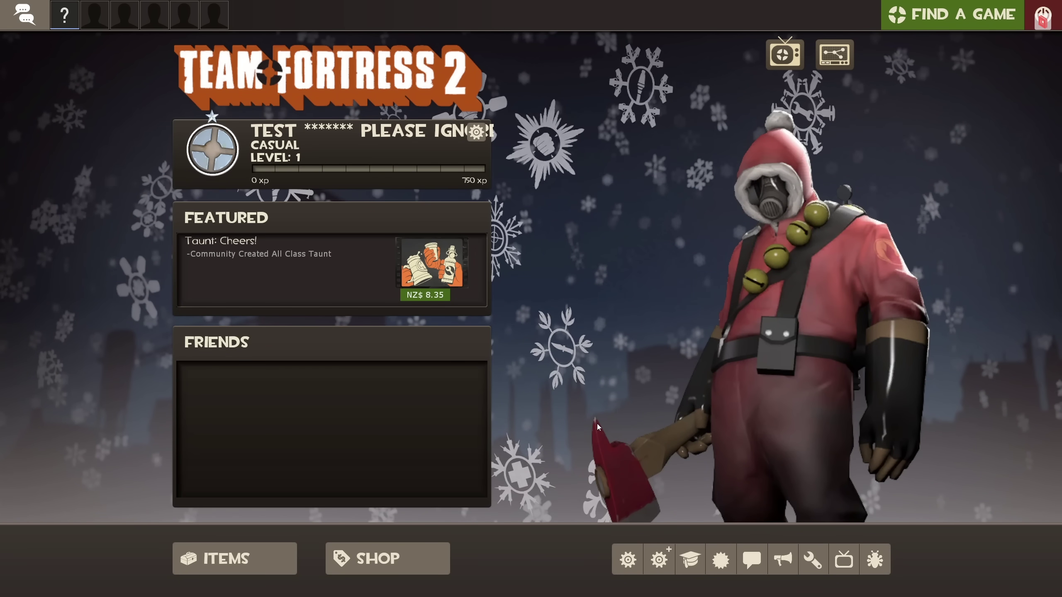
{"action": "key", "text": "alt+Tab"}
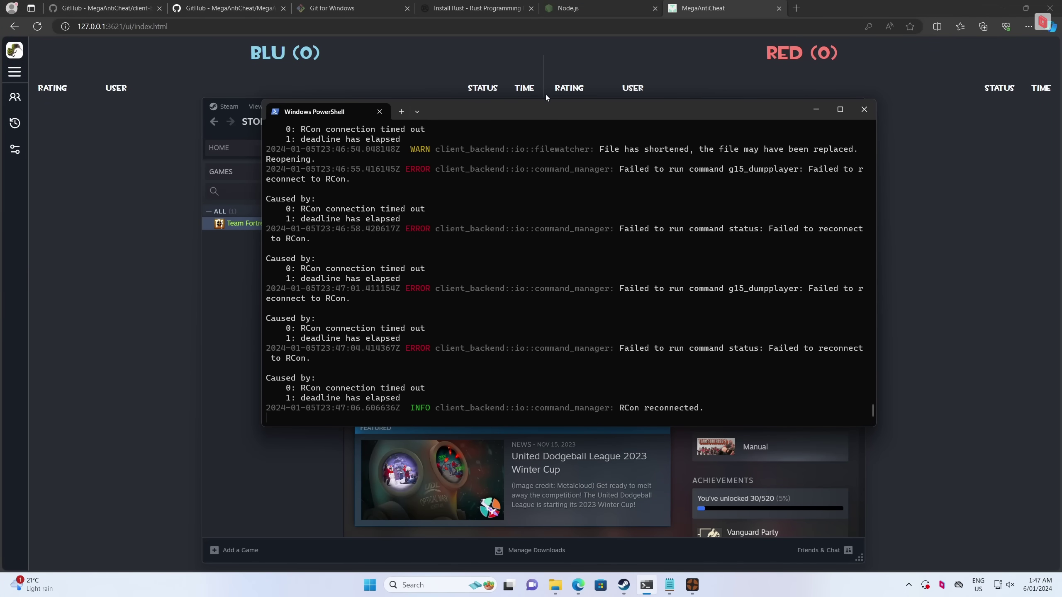
Move the PowerShell window into view and confirm the 'RCon reconnected' log line
{"action": "left_click_drag", "start_coordinate": [548, 112], "coordinate": [500, 96]}
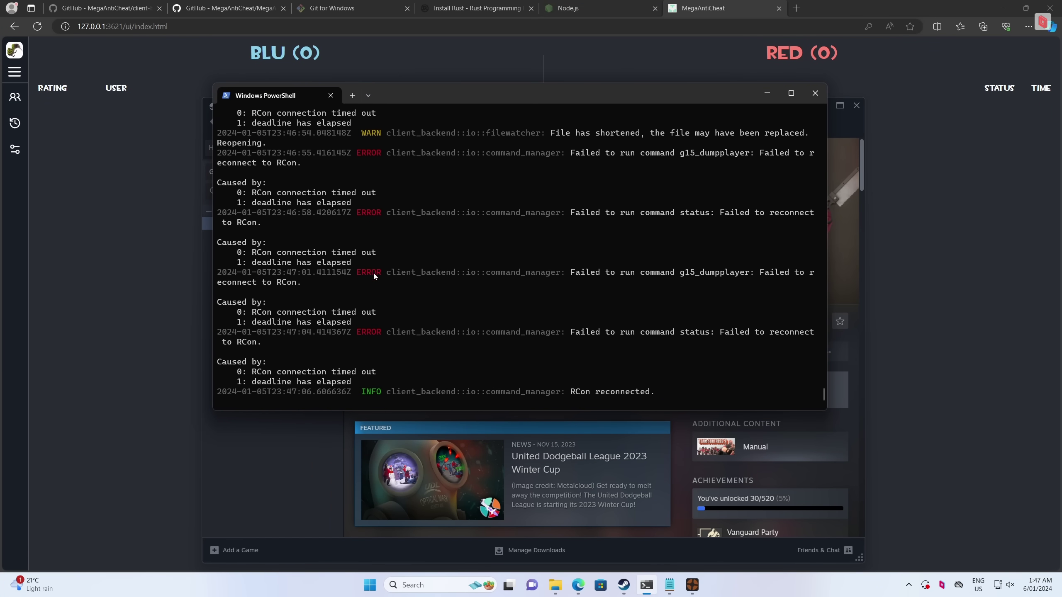
{"action": "left_click_drag", "start_coordinate": [365, 395], "coordinate": [652, 395]}
{"action": "left_click", "coordinate": [652, 396]}
{"action": "left_click", "coordinate": [109, 278]}
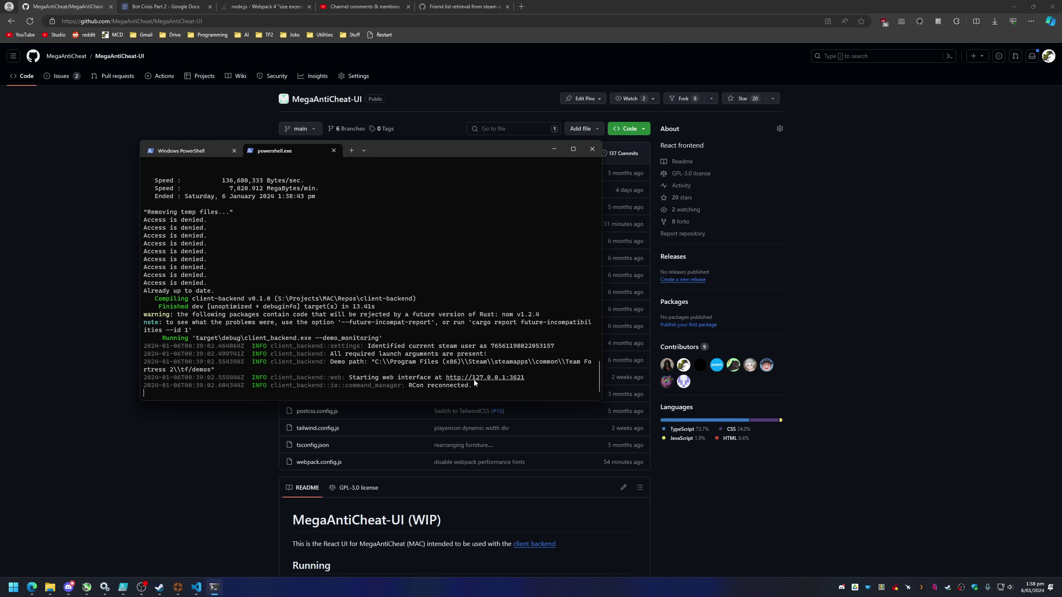
{"action": "left_click", "coordinate": [478, 378], "text": "ctrl"}
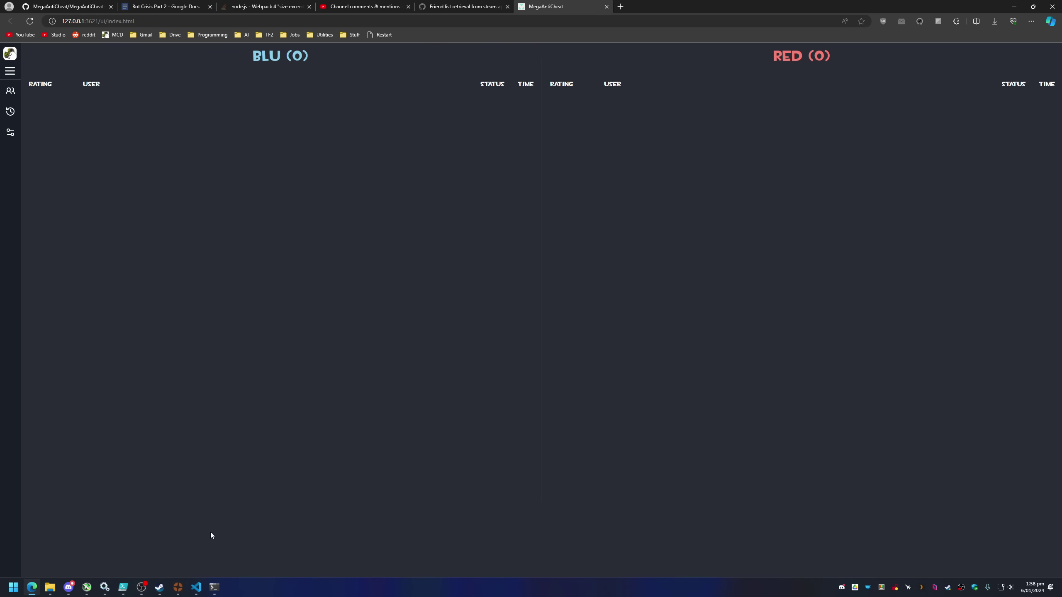
{"action": "mouse_move", "coordinate": [176, 588]}
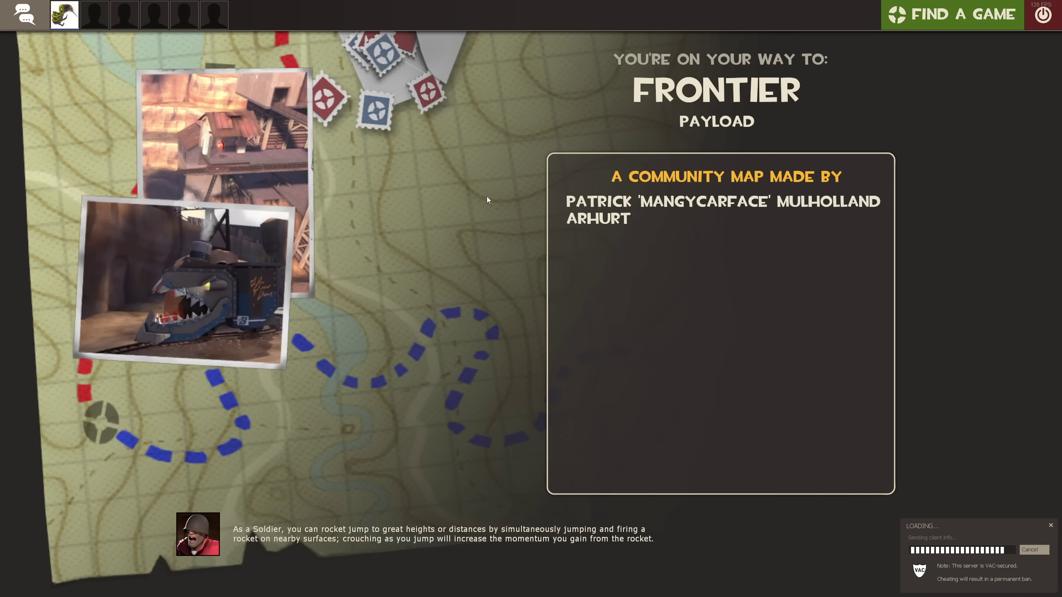
Skip the Frontier intro and spawn as Demoman with the stickybomb launcher
{"action": "key", "text": "Return"}
{"action": "key", "text": "Return"}
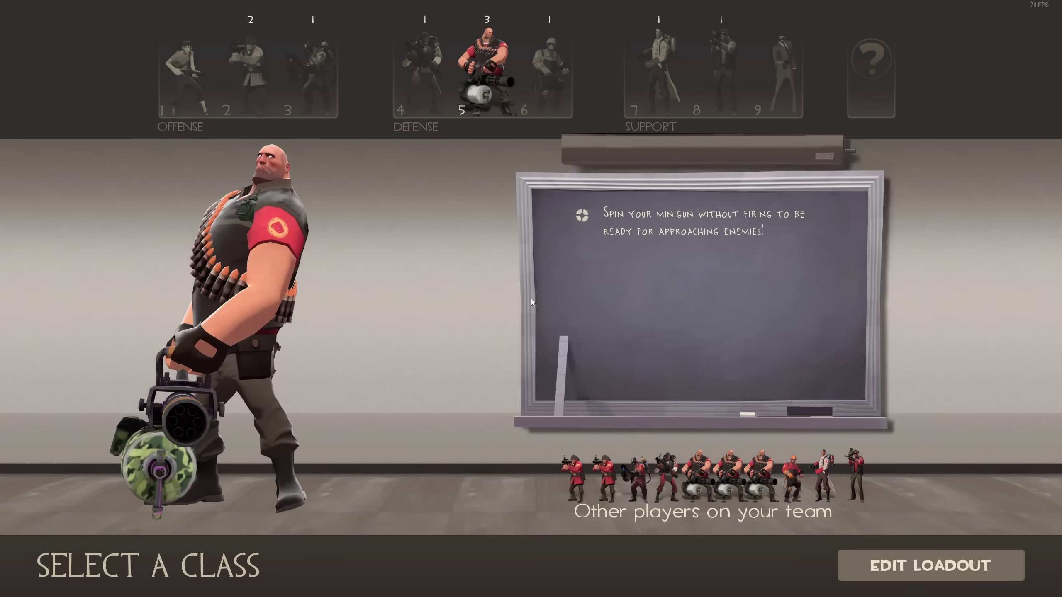
{"action": "left_click", "coordinate": [439, 95]}
{"action": "key", "text": "2"}
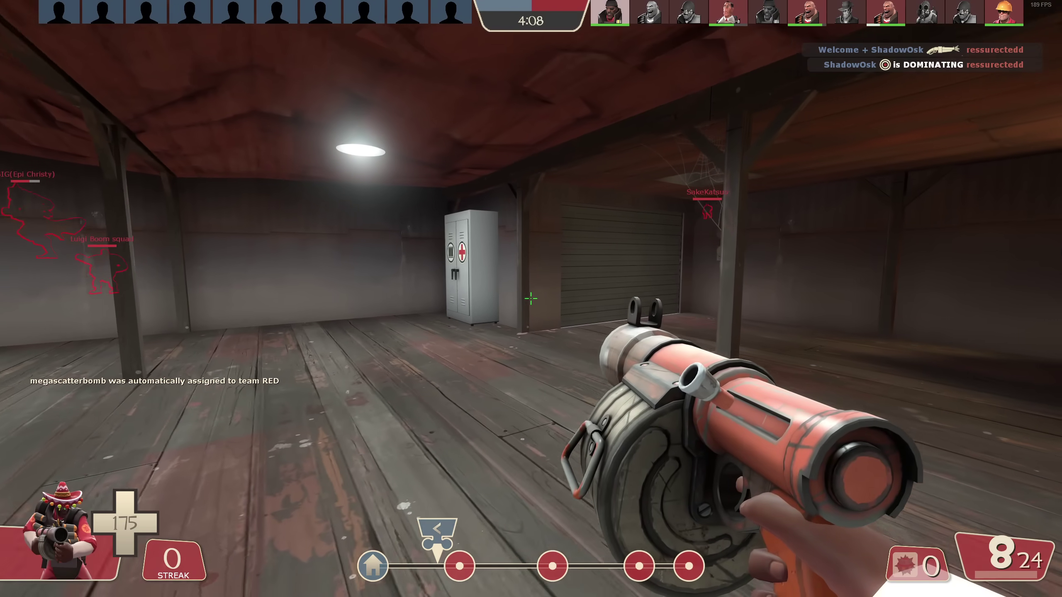
In the Steam overlay browser, load localhost:3621 to show the MegaAntiCheat player list
{"action": "key", "text": "shift+Tab"}
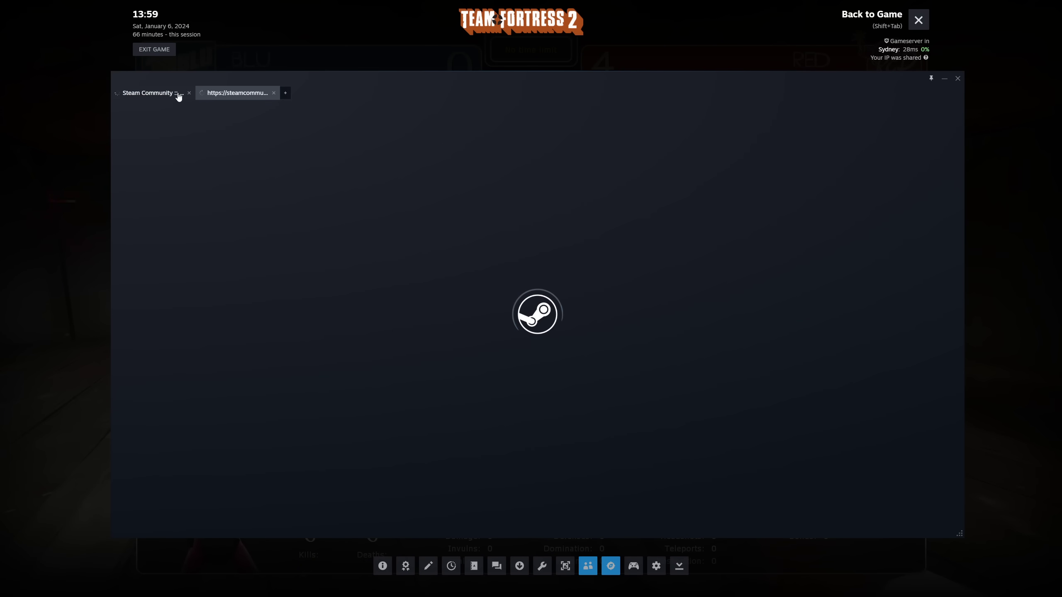
{"action": "left_click", "coordinate": [189, 93]}
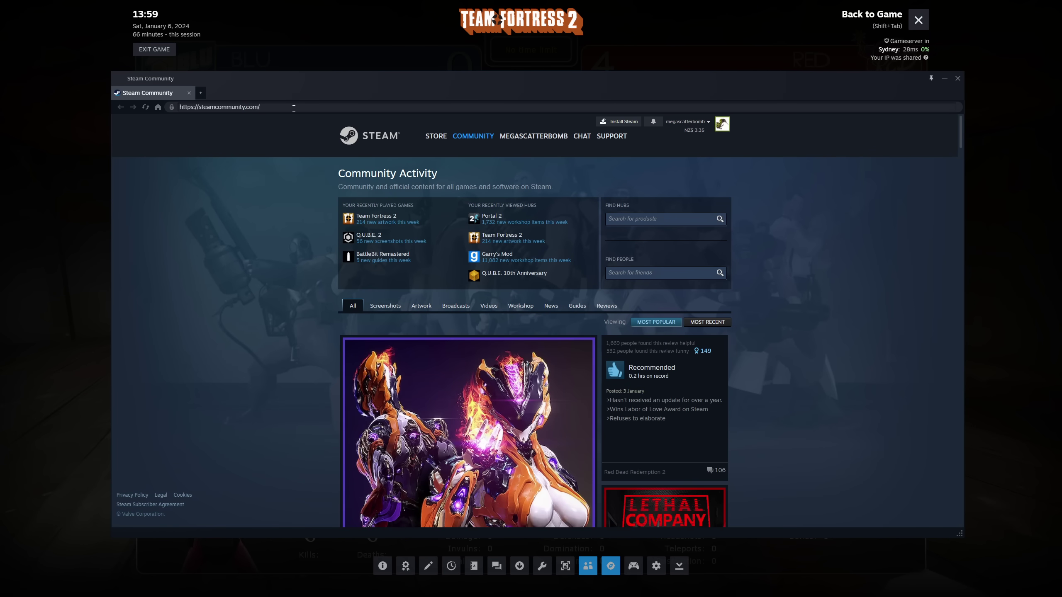
{"action": "left_click_drag", "start_coordinate": [294, 109], "coordinate": [154, 119]}
{"action": "key", "text": "ctrl+a"}
{"action": "type", "text": "localhos"}
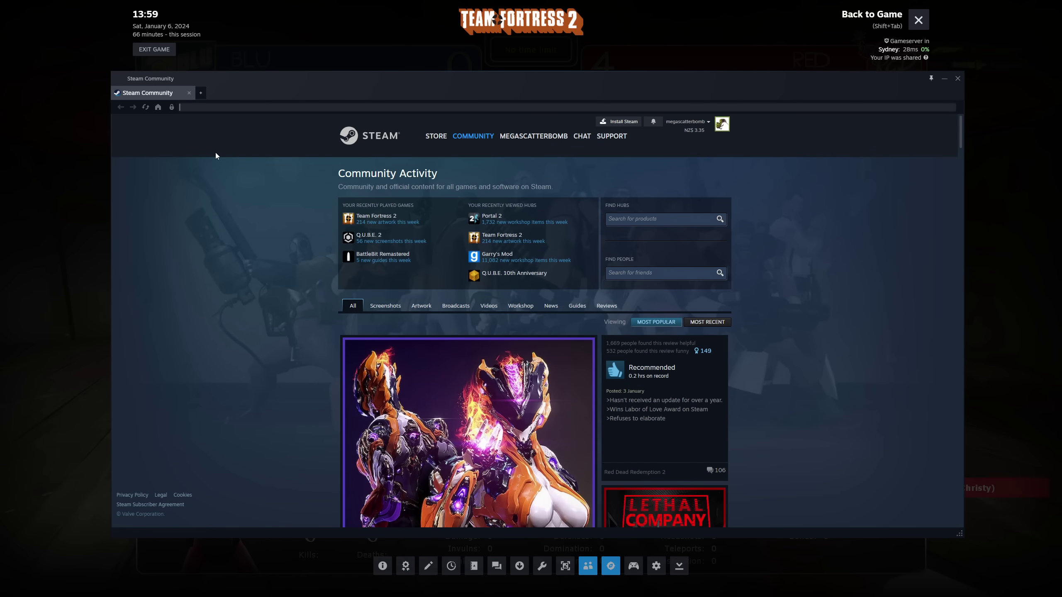
{"action": "type", "text": "t:3621/"}
{"action": "key", "text": "Return"}
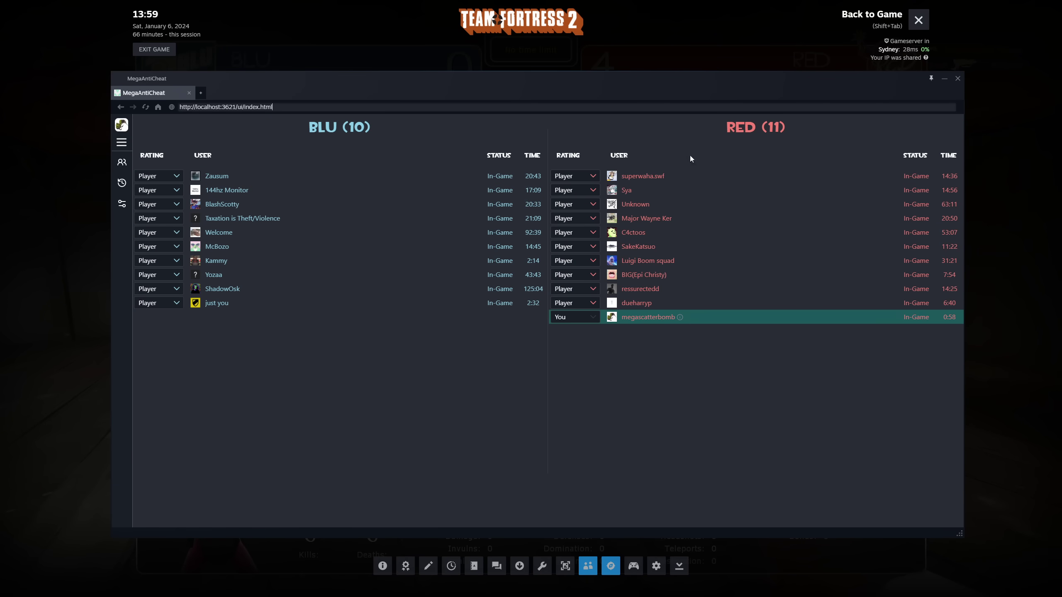
{"action": "key", "text": "shift+Tab"}
{"action": "key", "text": "w"}
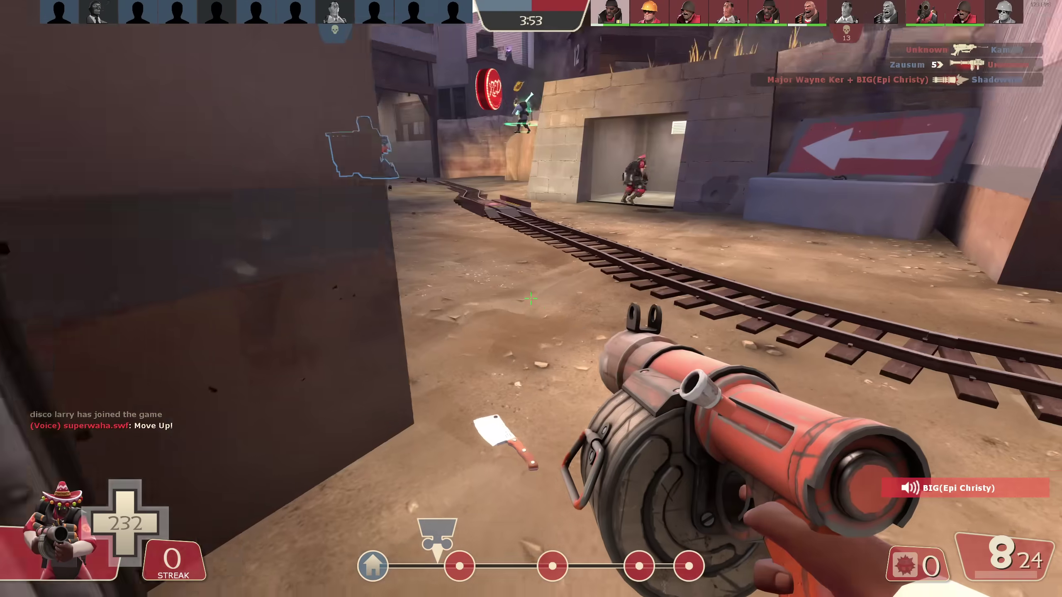
{"action": "left_click", "coordinate": [531, 298]}
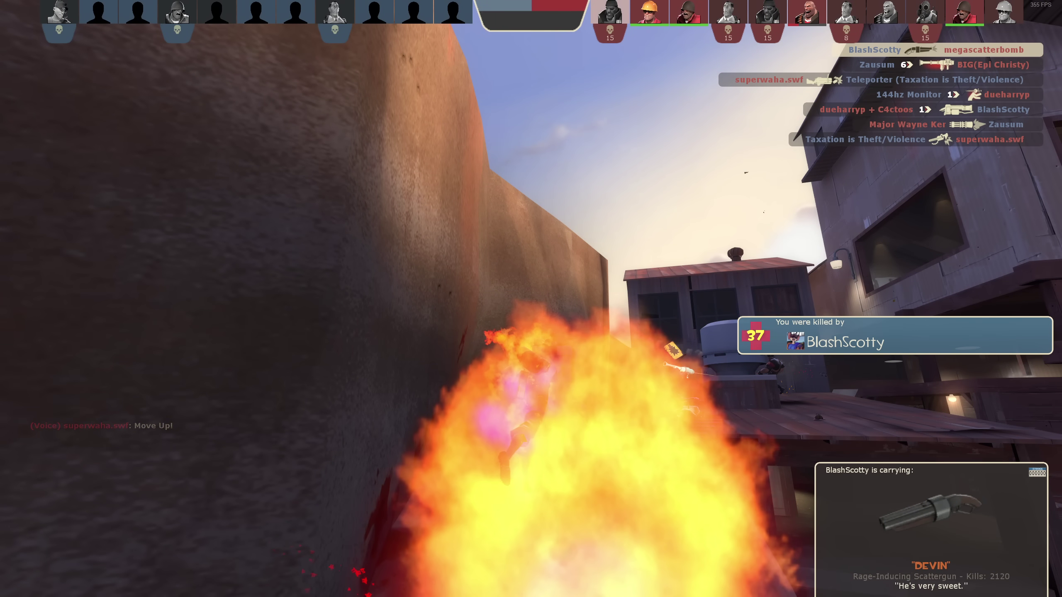
{"action": "key", "text": "shift+Tab"}
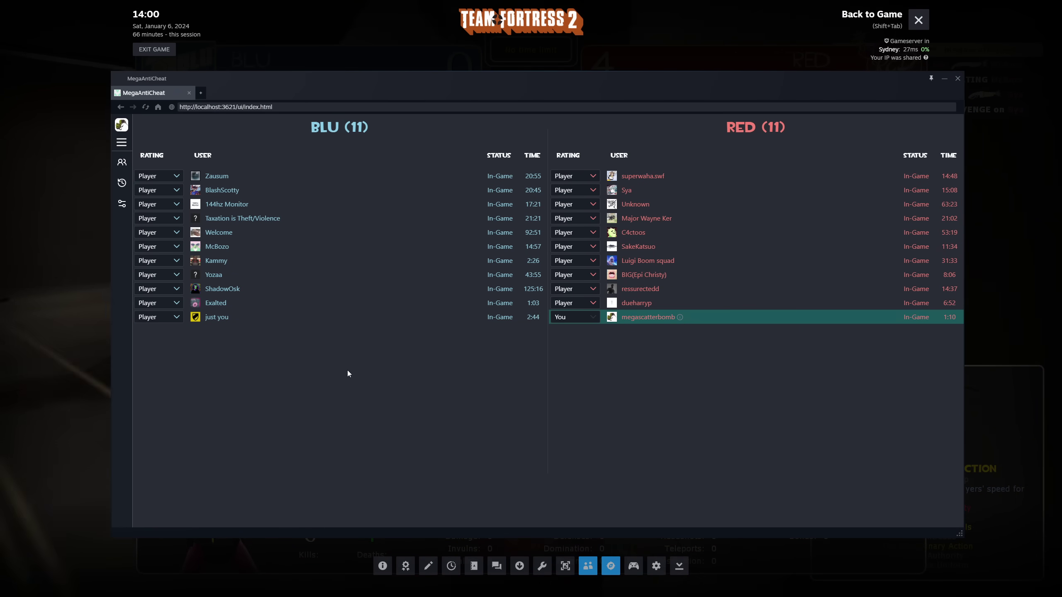
{"action": "left_click", "coordinate": [159, 190]}
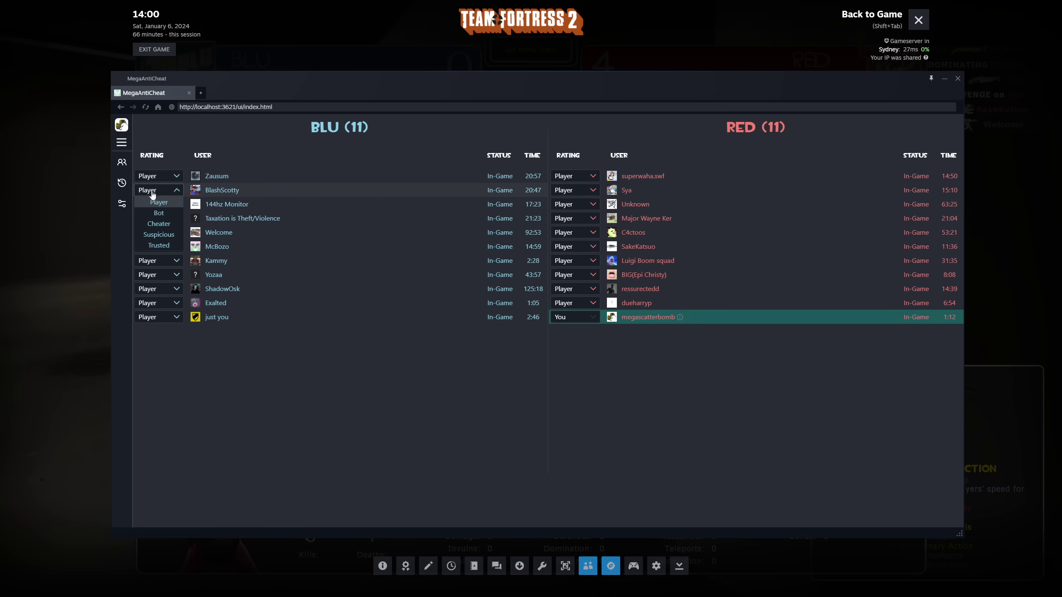
{"action": "left_click", "coordinate": [151, 226]}
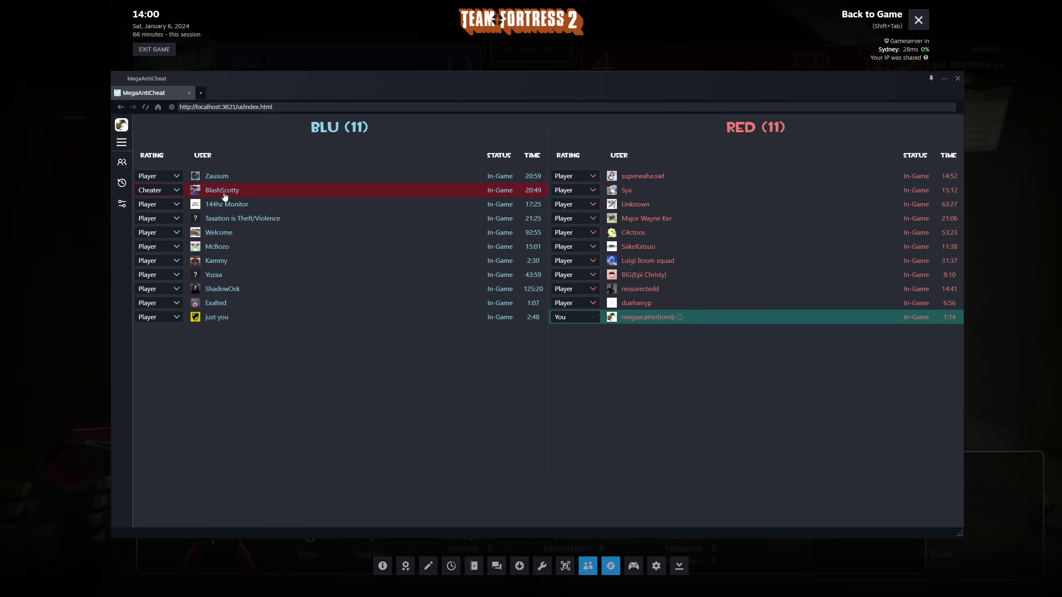
{"action": "left_click", "coordinate": [158, 189]}
{"action": "left_click", "coordinate": [169, 202]}
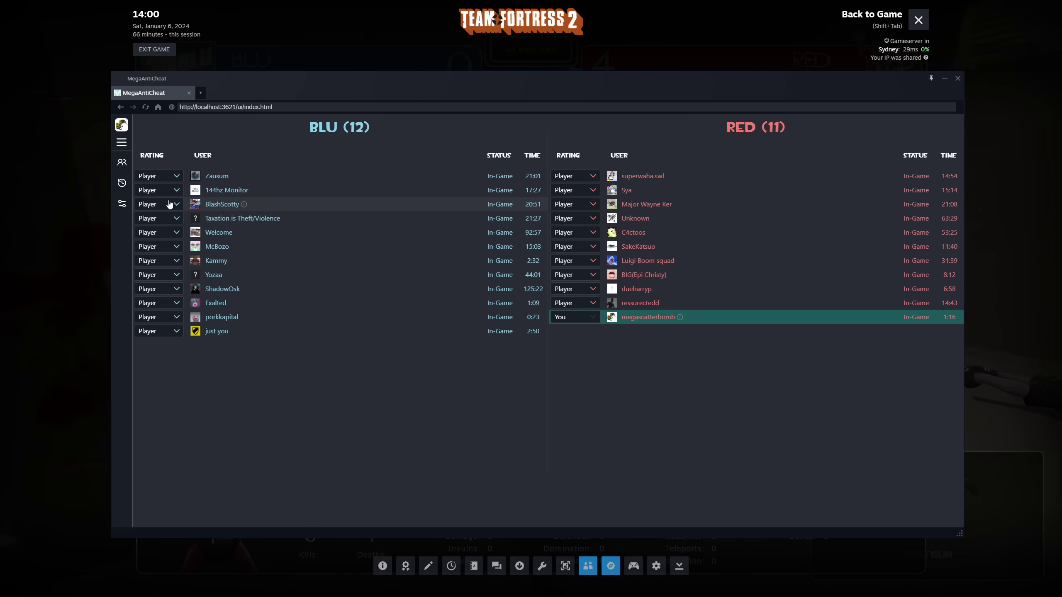
{"action": "left_click", "coordinate": [148, 274]}
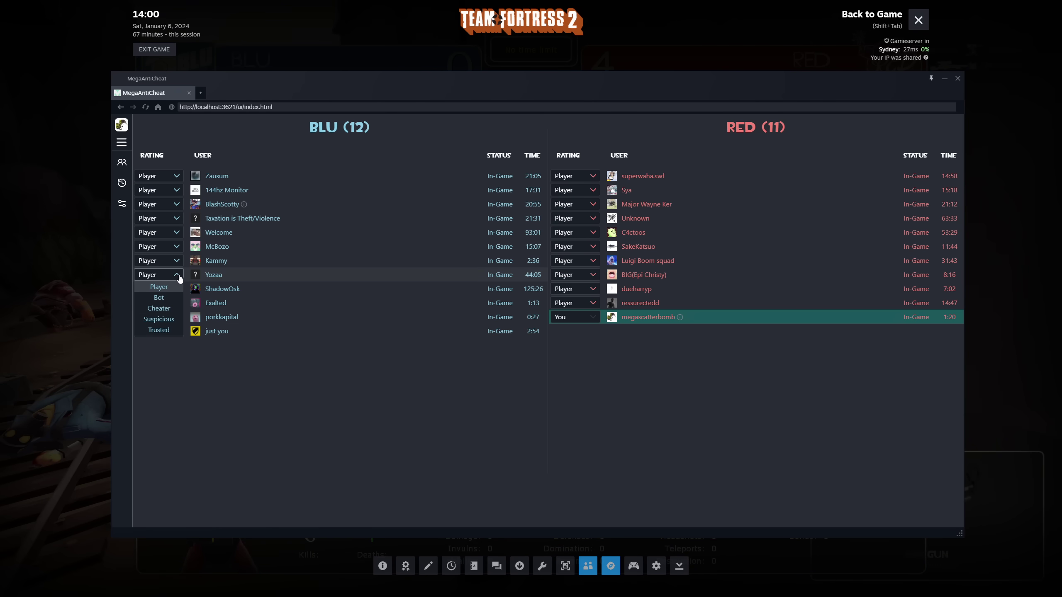
{"action": "left_click", "coordinate": [367, 349]}
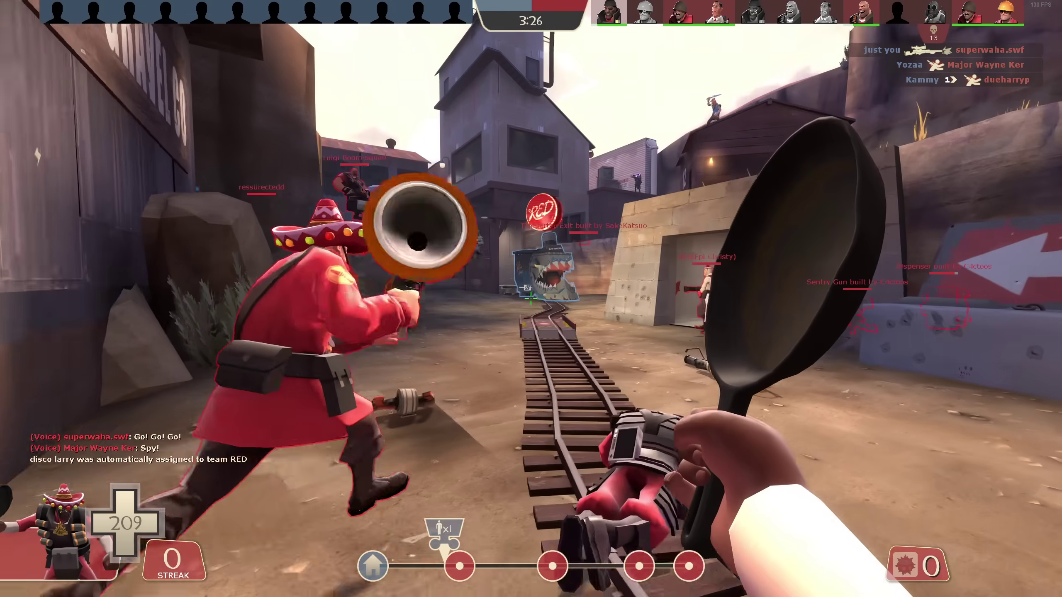
{"action": "key", "text": "1"}
Visit MegaAntiCheat's Player History and Preferences pages
{"action": "left_click", "coordinate": [531, 298]}
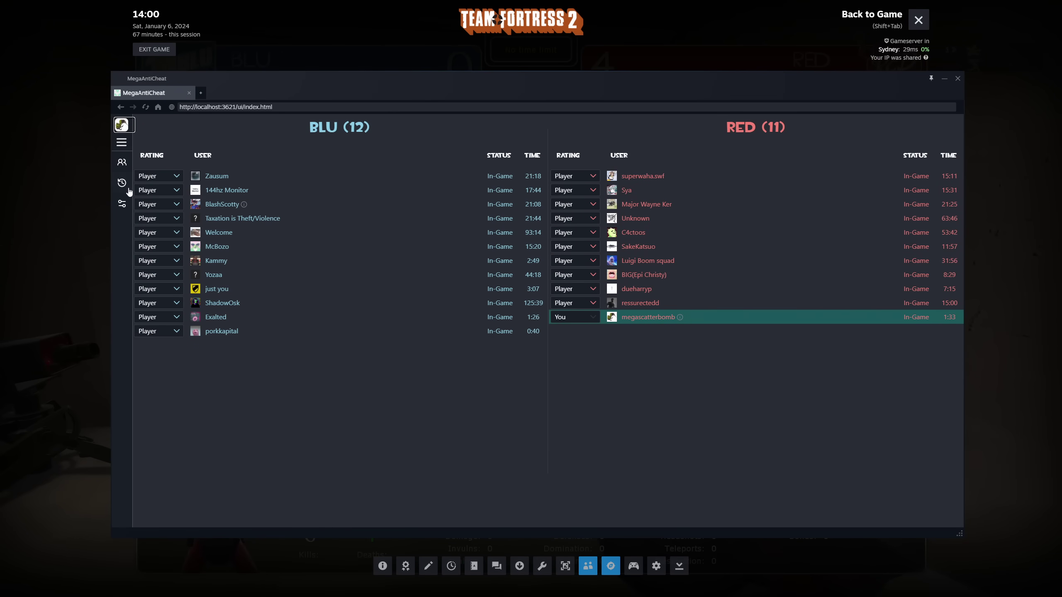
{"action": "left_click", "coordinate": [121, 183]}
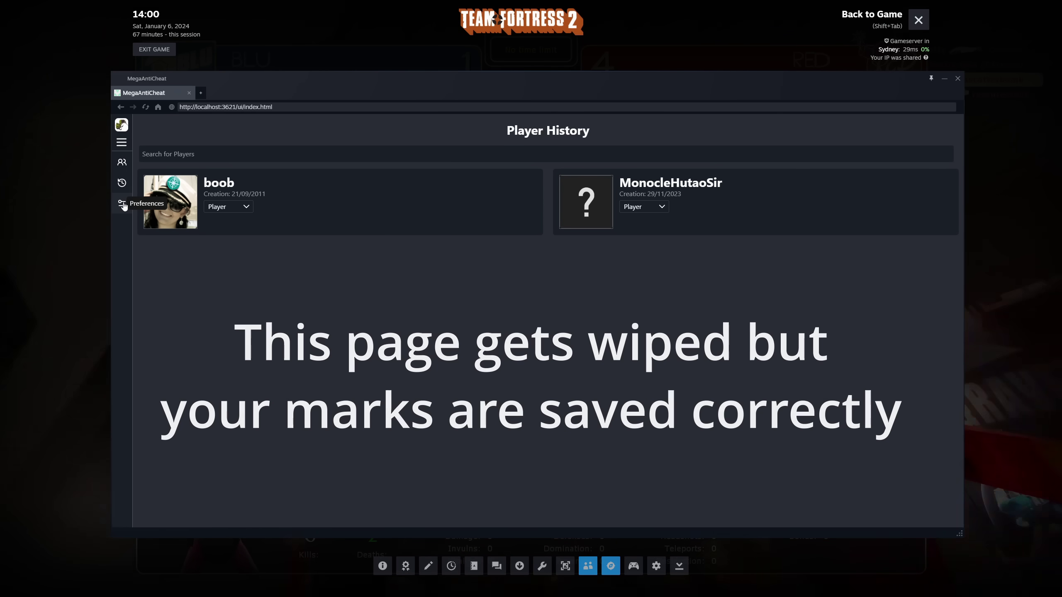
{"action": "left_click", "coordinate": [121, 205]}
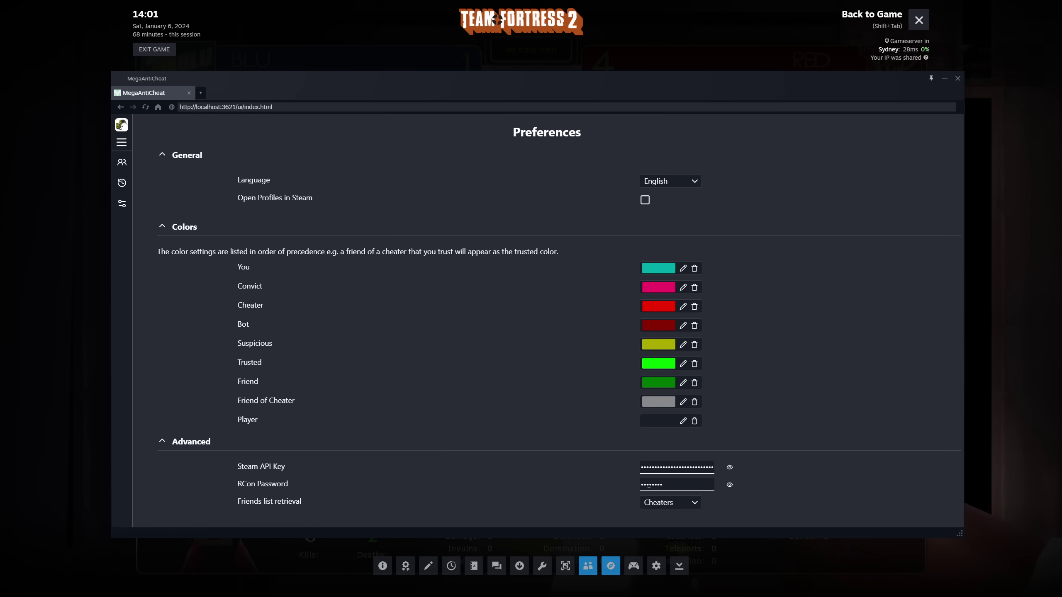
Review the Friends list retrieval choices, keep Cheaters, and return to the Players list
{"action": "left_click", "coordinate": [655, 506]}
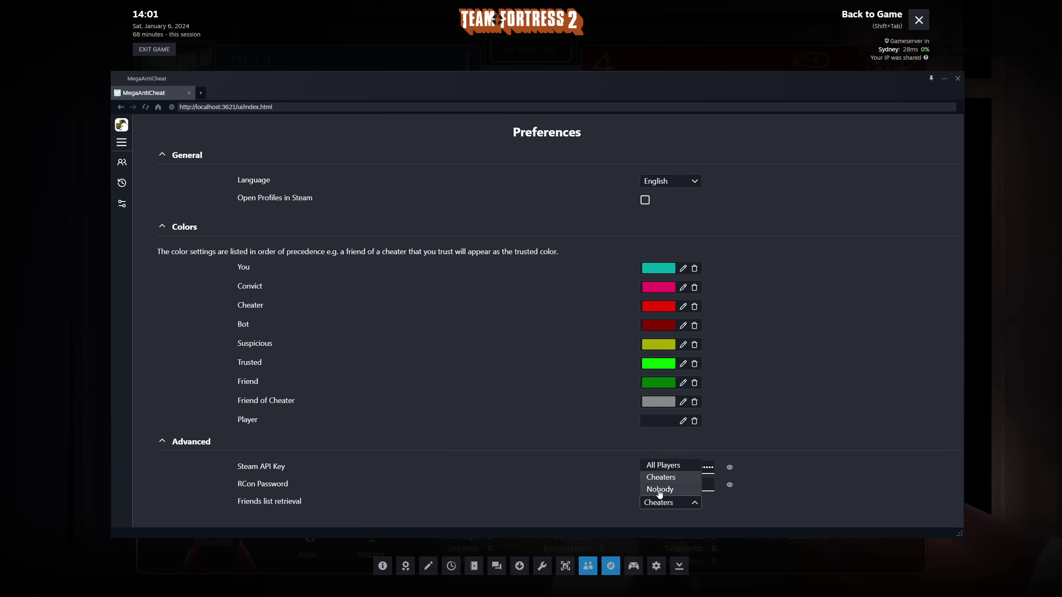
{"action": "left_click", "coordinate": [655, 506]}
{"action": "left_click", "coordinate": [655, 508]}
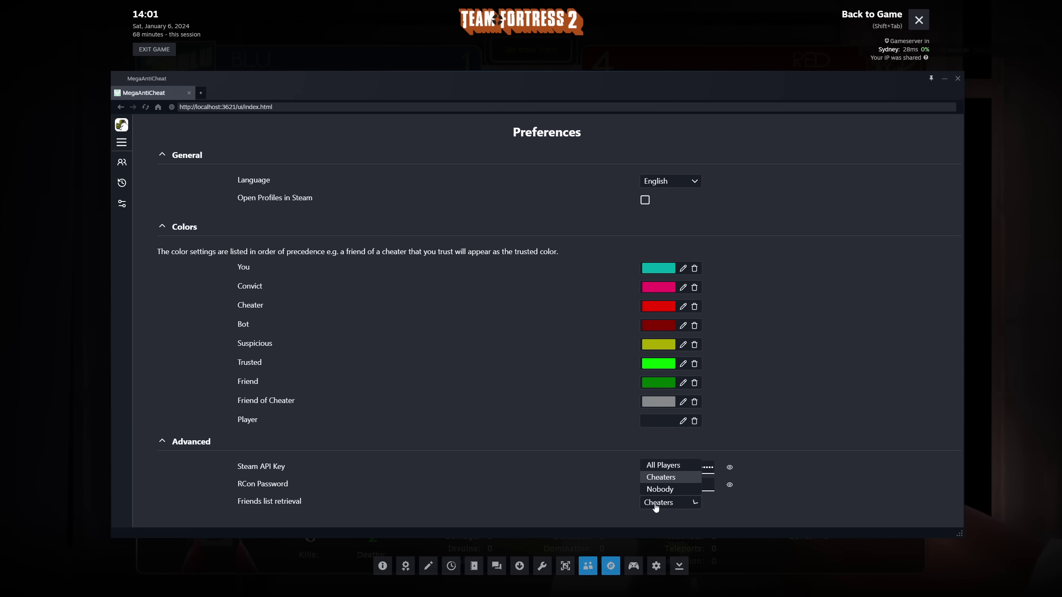
{"action": "left_click", "coordinate": [664, 481]}
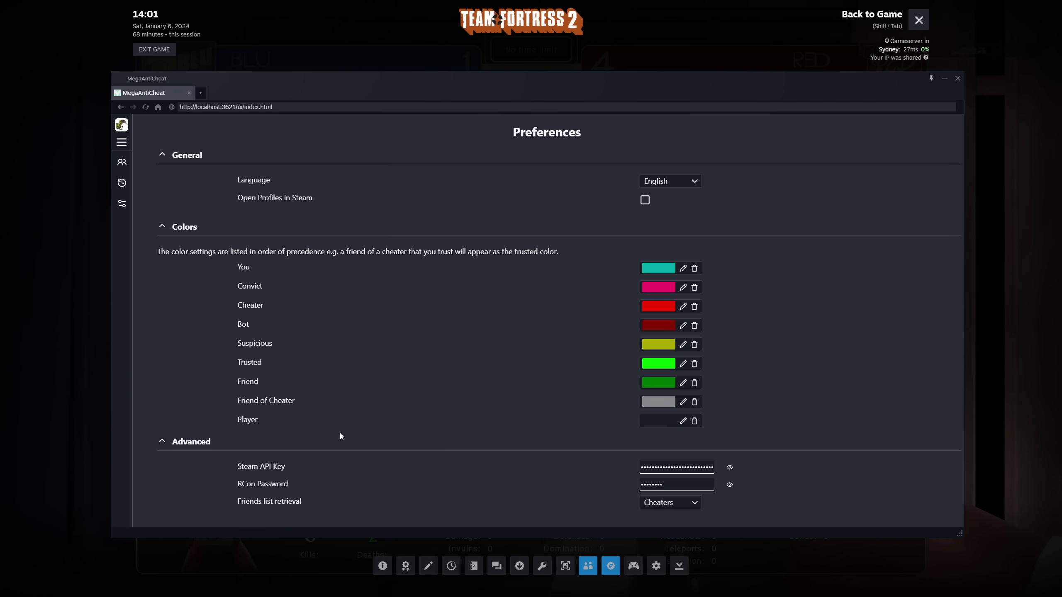
{"action": "left_click", "coordinate": [653, 506]}
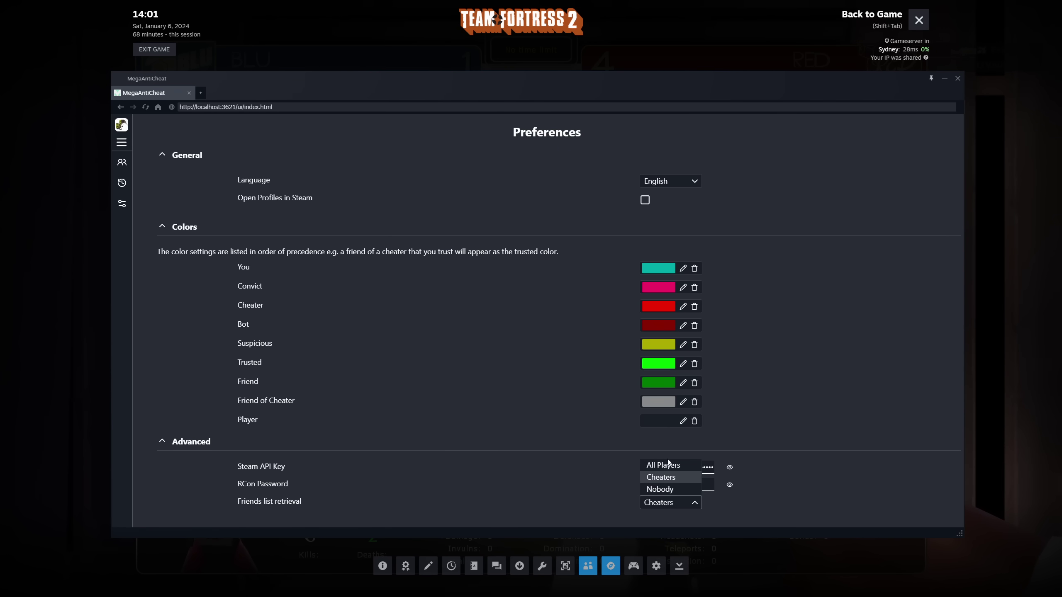
{"action": "left_click", "coordinate": [437, 407]}
{"action": "left_click", "coordinate": [648, 508]}
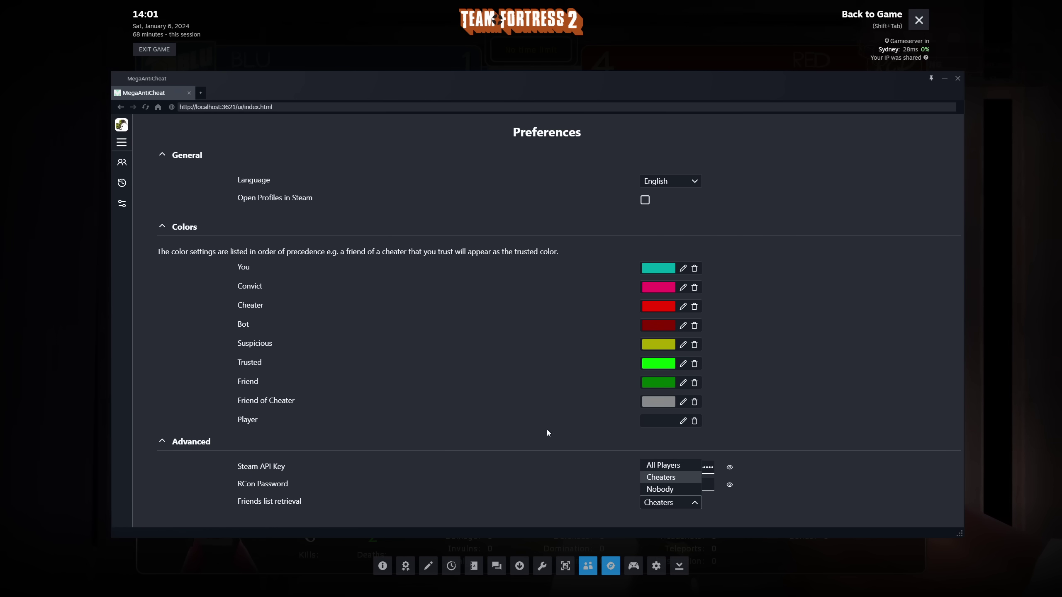
{"action": "left_click", "coordinate": [522, 442]}
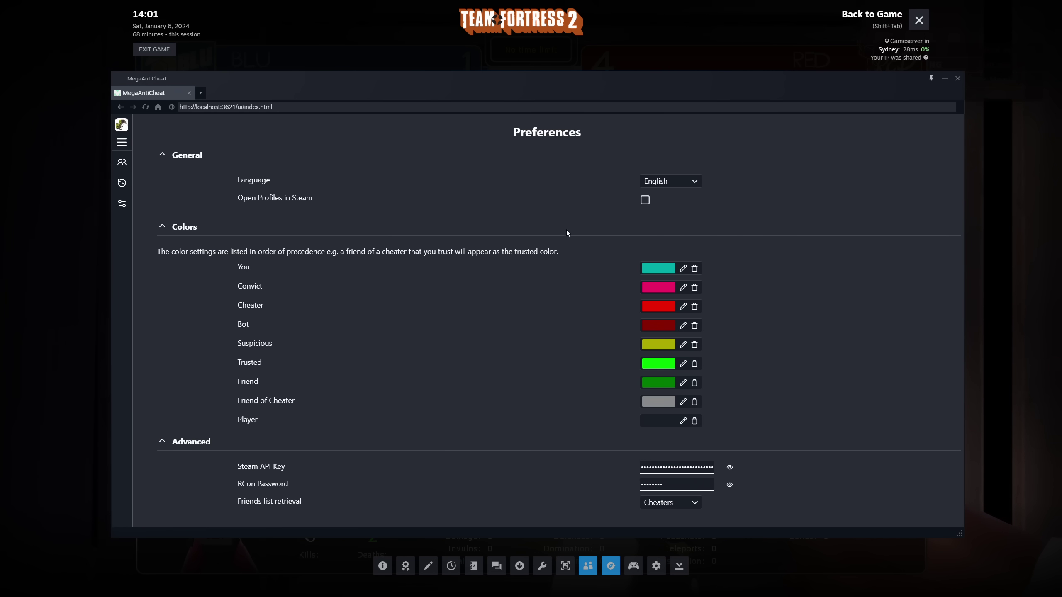
{"action": "left_click", "coordinate": [121, 163]}
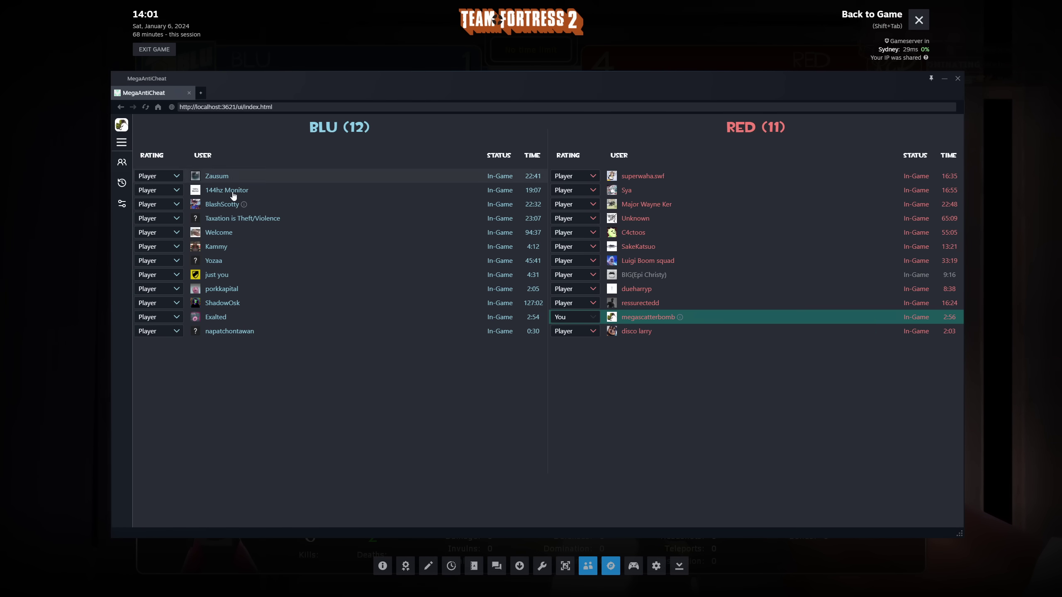
Close the Steam overlay and start disconnecting from the match with Esc
{"action": "key", "text": "shift+Tab"}
{"action": "key", "text": "Escape"}
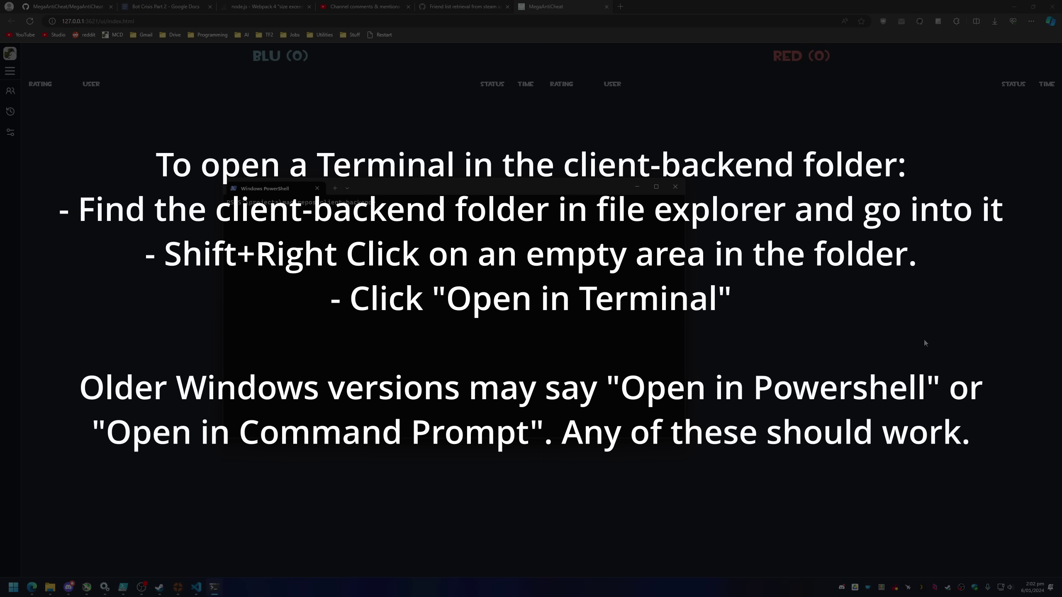
Run git pull and ./include_ui.bat in client-backend, both reporting no updates
{"action": "type", "text": "gi"}
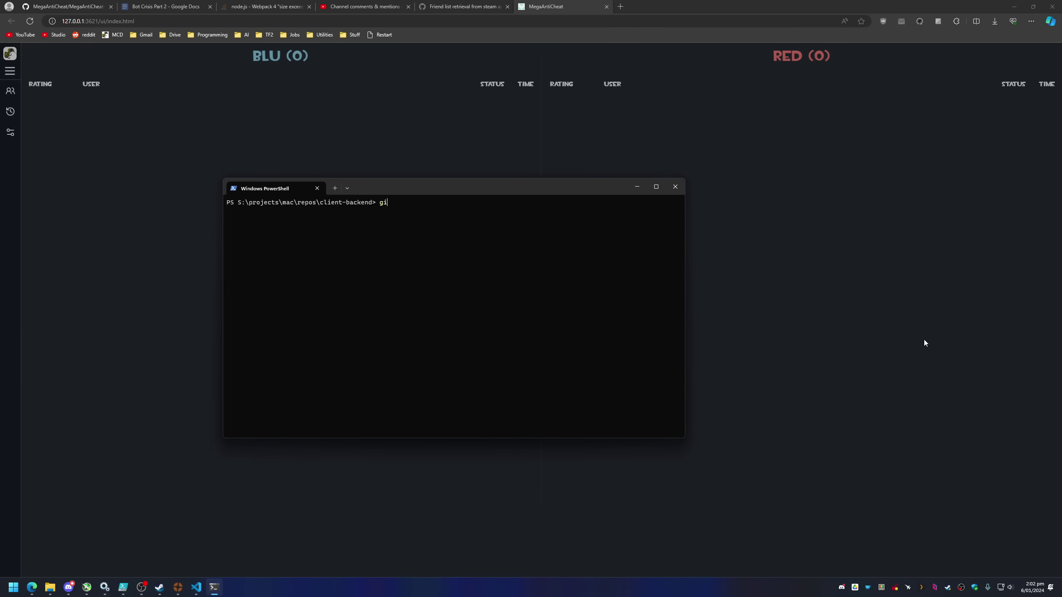
{"action": "type", "text": "t pull"}
{"action": "key", "text": "Return"}
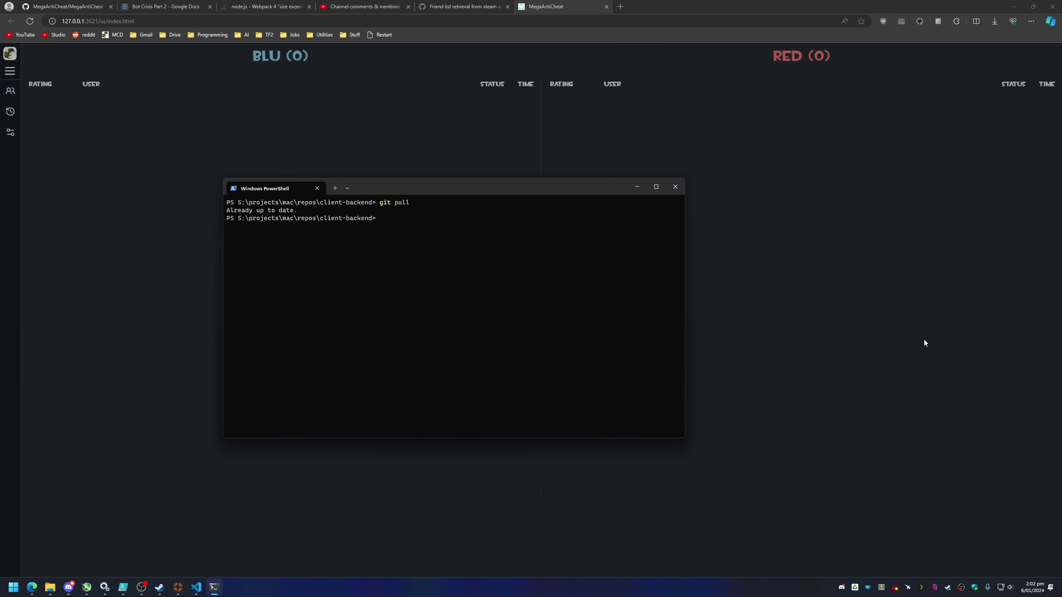
{"action": "type", "text": "./include"}
{"action": "key", "text": "BackSpace"}
{"action": "key", "text": "BackSpace"}
{"action": "key", "text": "Return"}
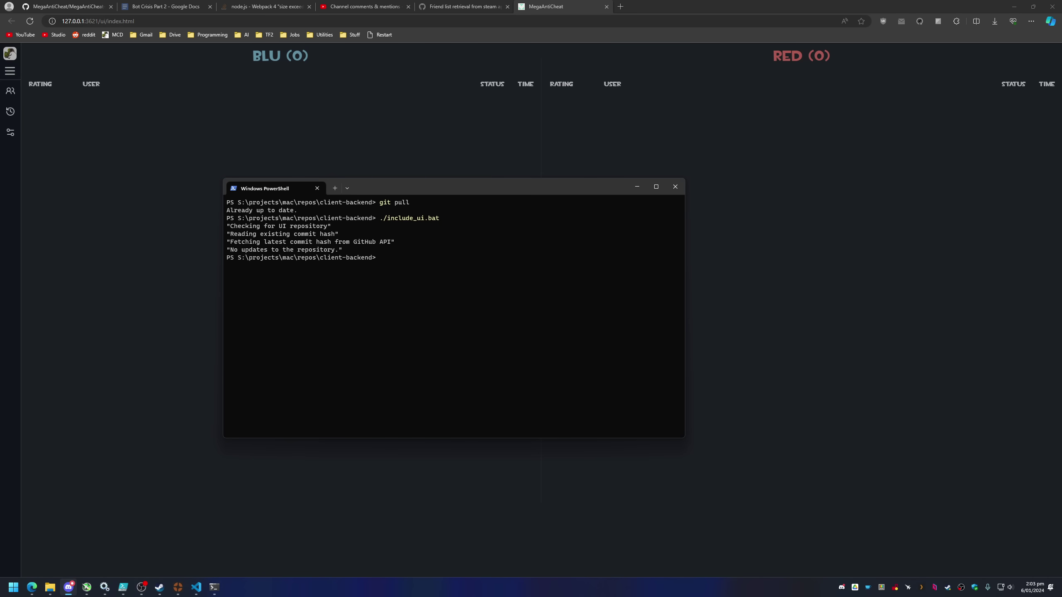
{"action": "key", "text": "alt+Tab"}
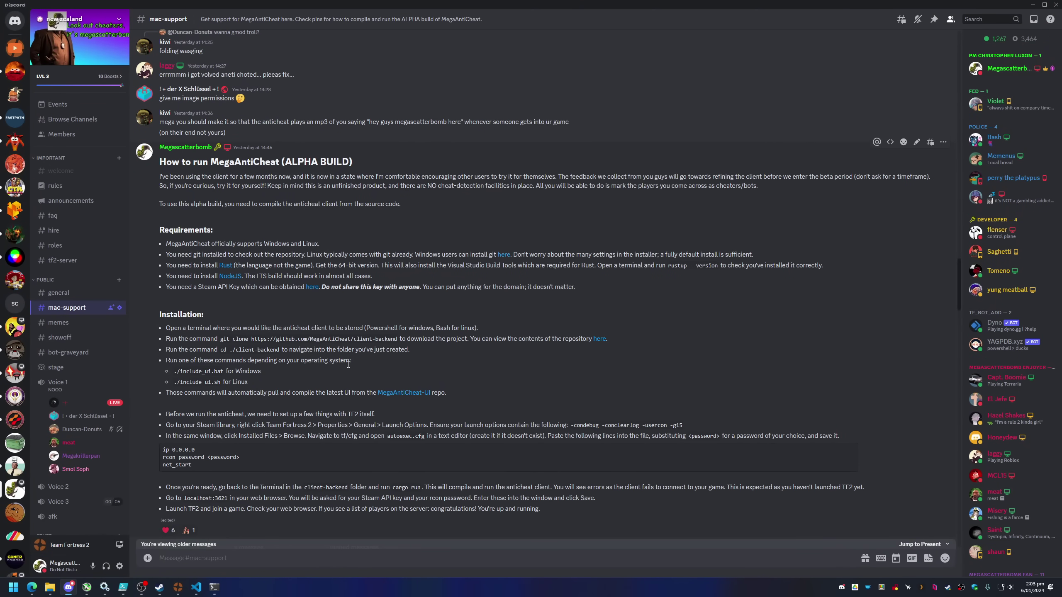
Scroll through #mac-support and view, then close, the channel's pinned messages
{"action": "scroll", "coordinate": [261, 405], "scroll_direction": "down", "scroll_amount": 1}
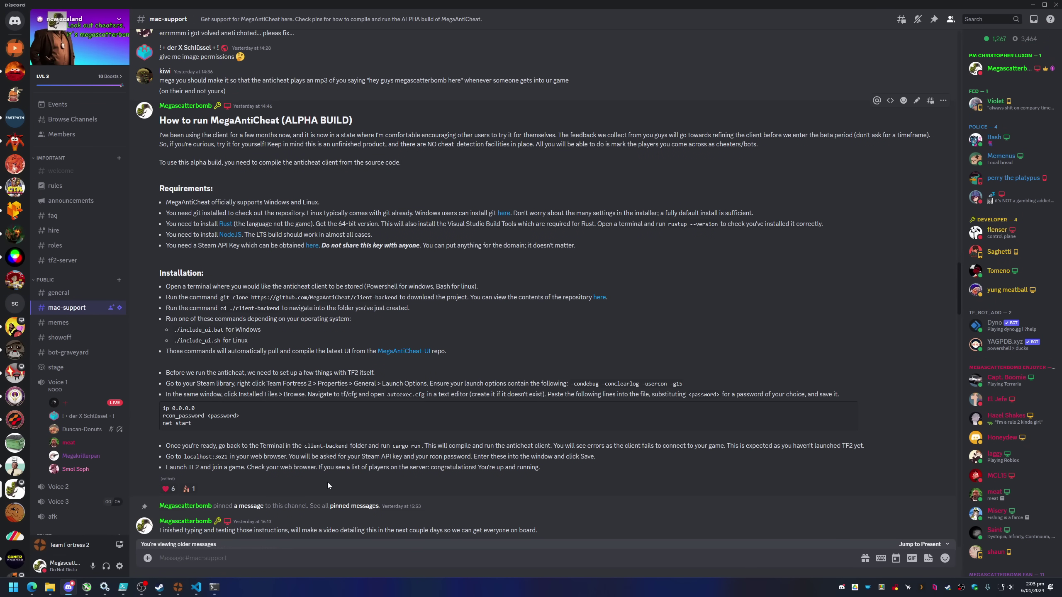
{"action": "scroll", "coordinate": [500, 287], "scroll_direction": "down", "scroll_amount": 15}
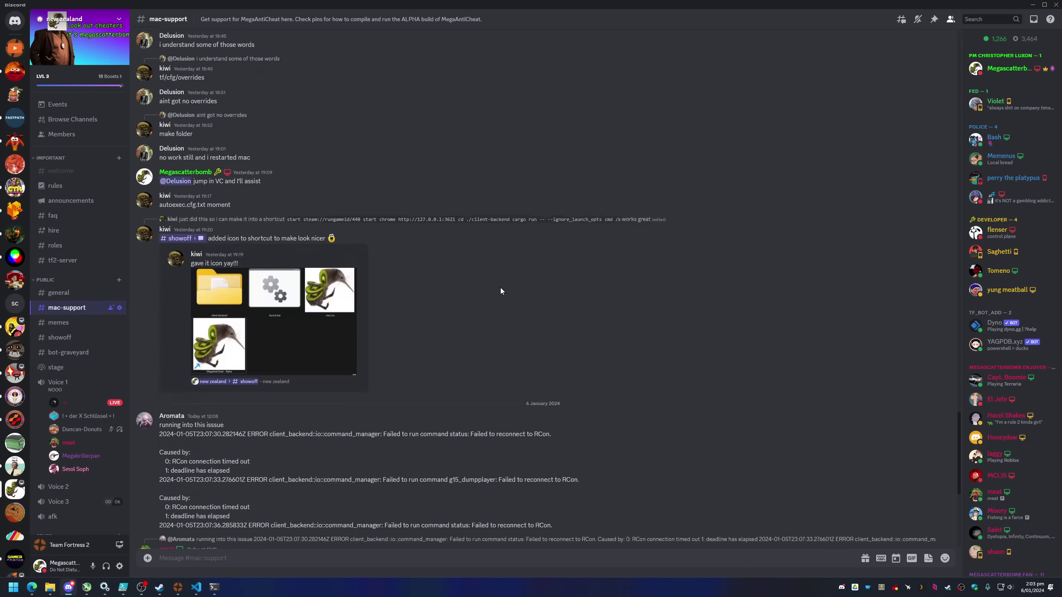
{"action": "scroll", "coordinate": [500, 287], "scroll_direction": "down", "scroll_amount": 8}
{"action": "left_click", "coordinate": [934, 19]}
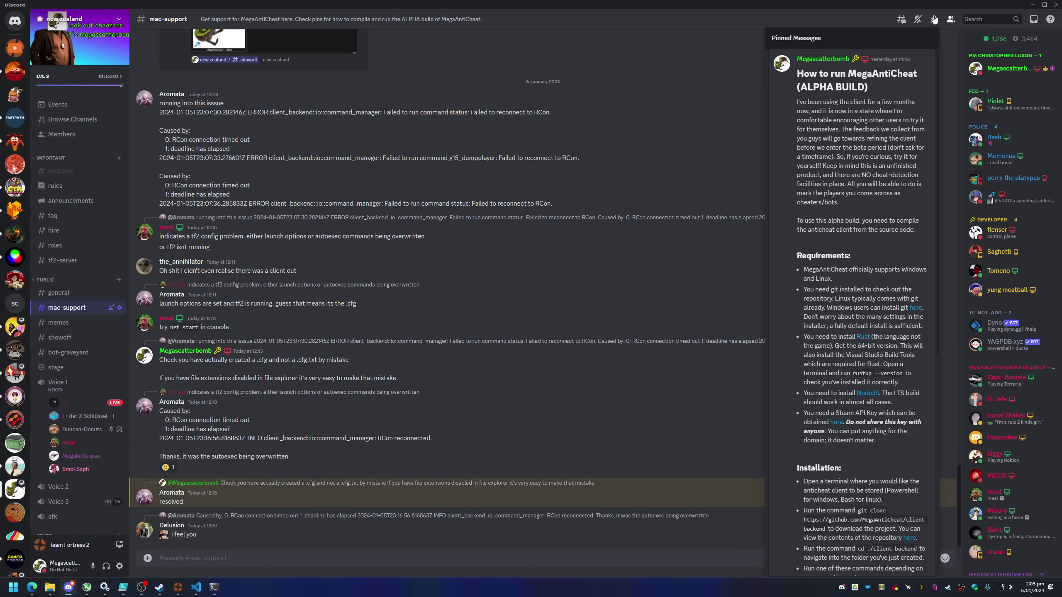
{"action": "left_click", "coordinate": [934, 19]}
Return to the MegaAntiCheat page in Edge showing 'Waiting for Backend'
{"action": "scroll", "coordinate": [306, 414], "scroll_direction": "up", "scroll_amount": 10}
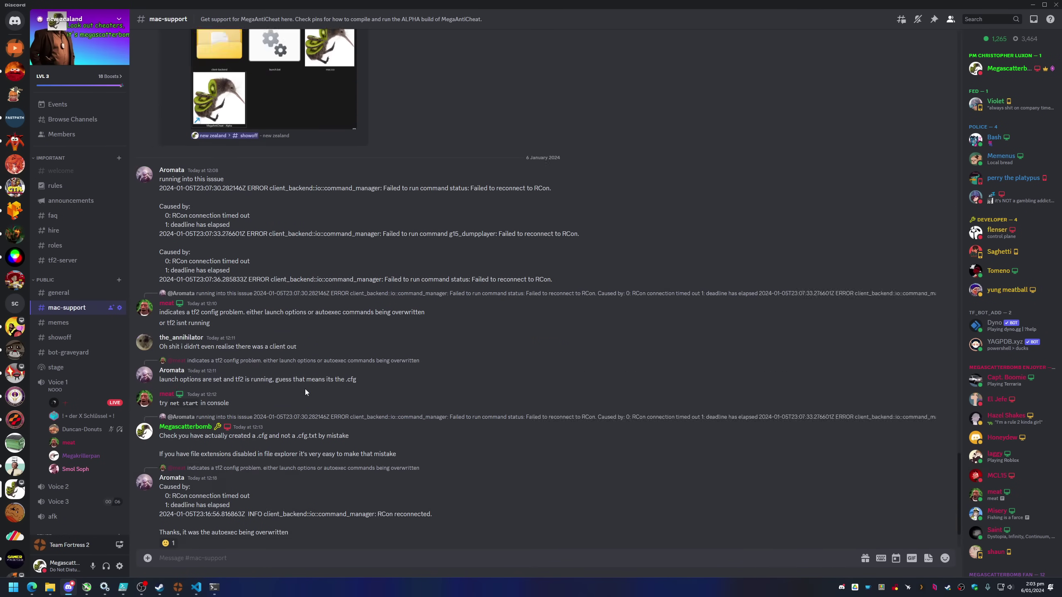
{"action": "scroll", "coordinate": [368, 320], "scroll_direction": "down", "scroll_amount": 10}
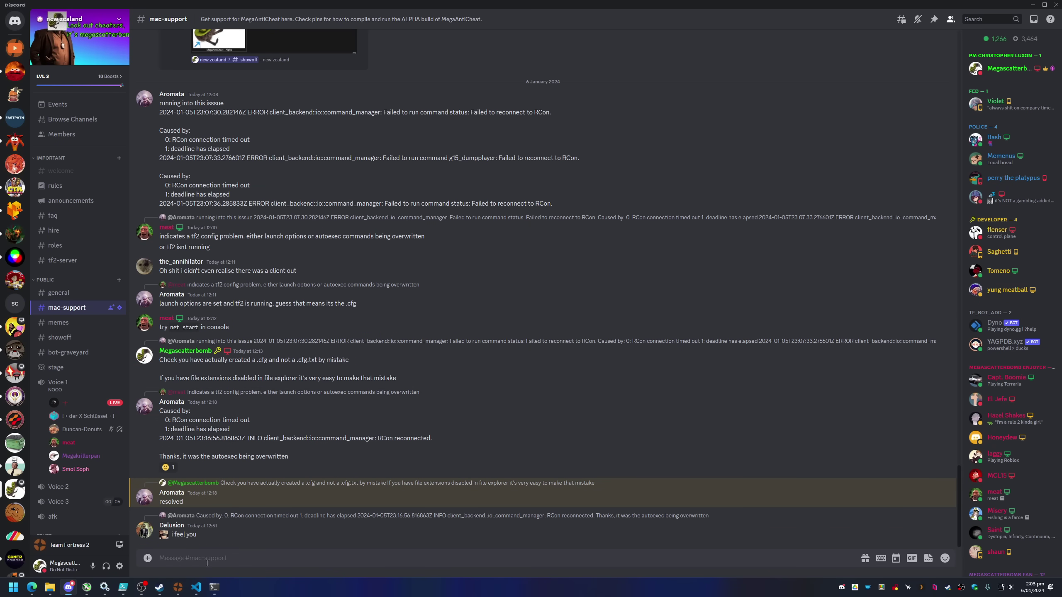
{"action": "left_click", "coordinate": [32, 587]}
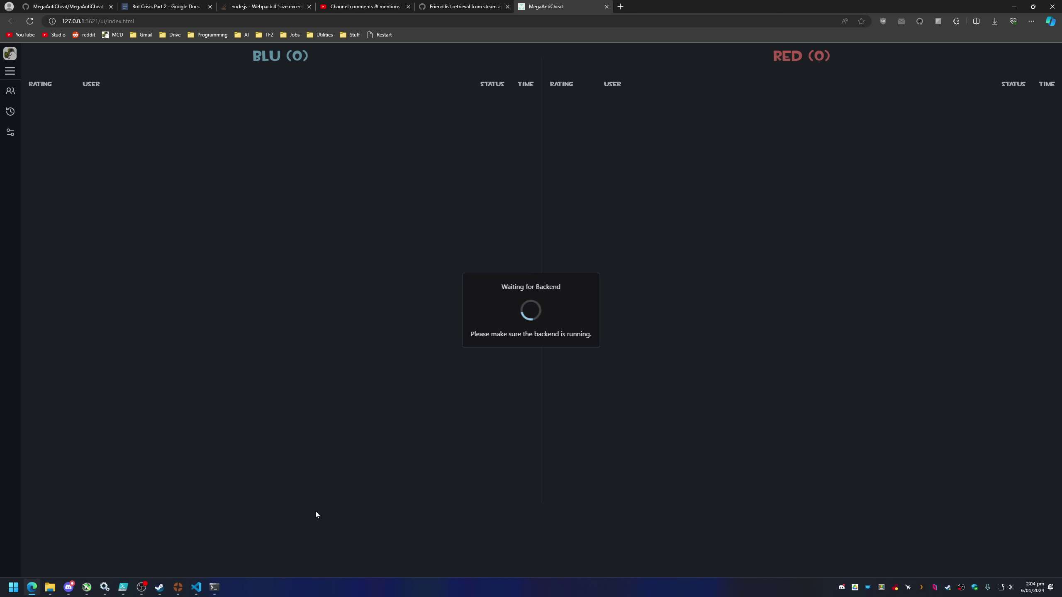
Open the MegaAntiCheat-UI repository's pull requests, showing 0 open and 18 closed
{"action": "left_click", "coordinate": [67, 7]}
{"action": "scroll", "coordinate": [247, 290], "scroll_direction": "down", "scroll_amount": 5}
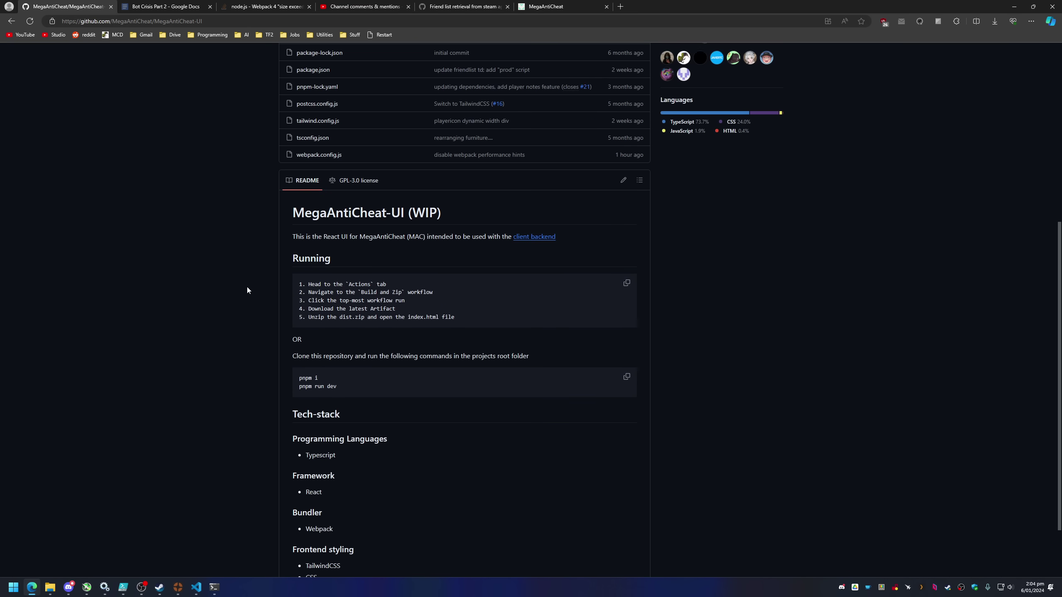
{"action": "scroll", "coordinate": [247, 289], "scroll_direction": "up", "scroll_amount": 10}
{"action": "left_click", "coordinate": [113, 76]}
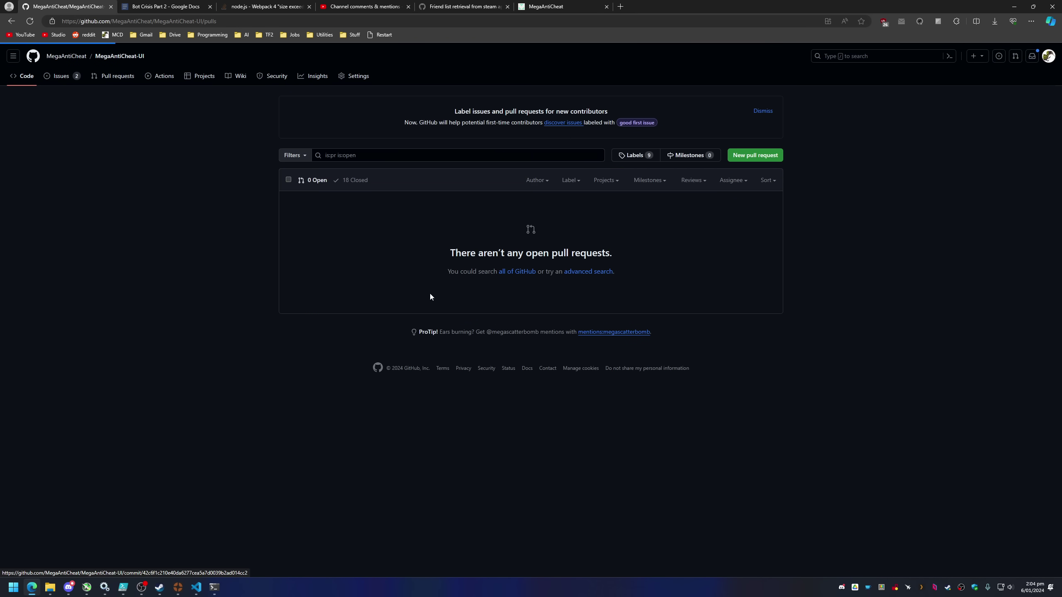